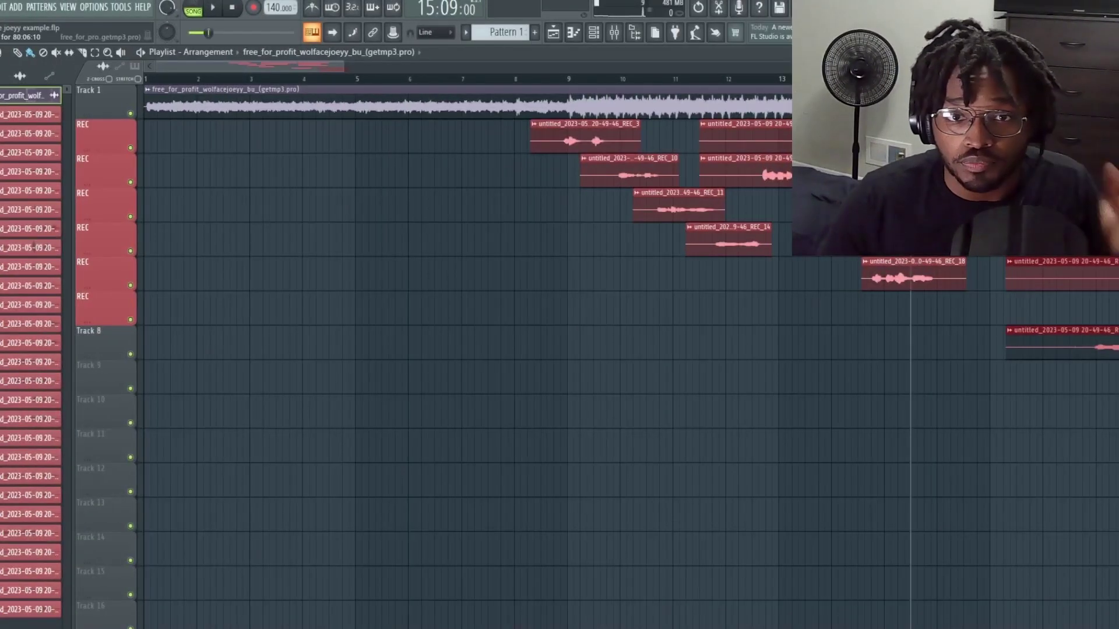
Step: Move the playhead to bar 9 and zoom the playlist out to show bars 1–81
click(520, 78)
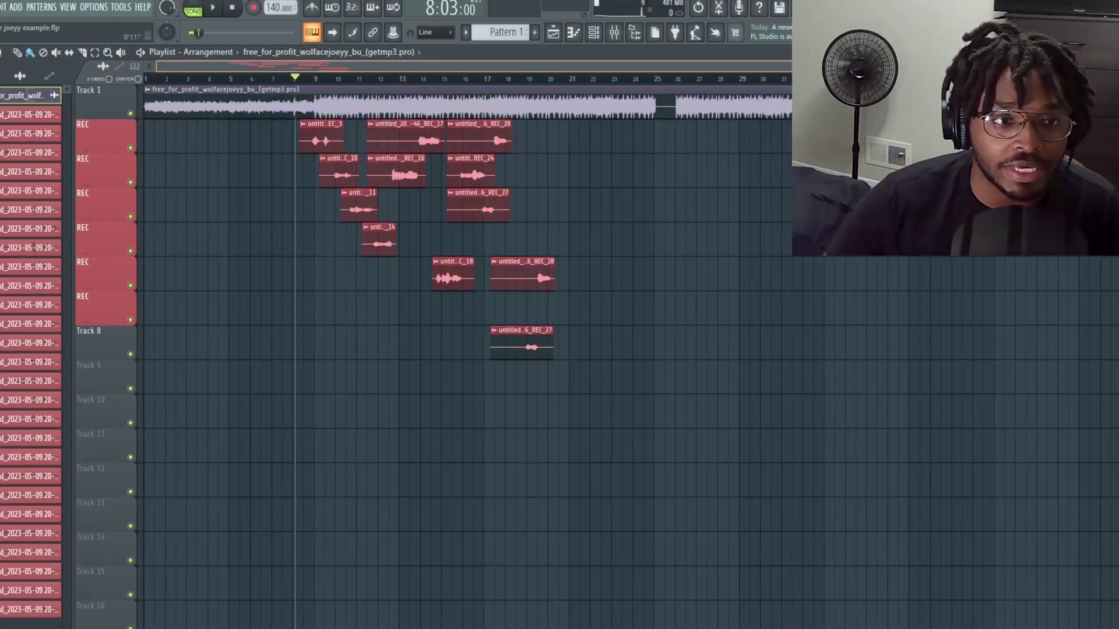
drag(344, 65, 787, 66)
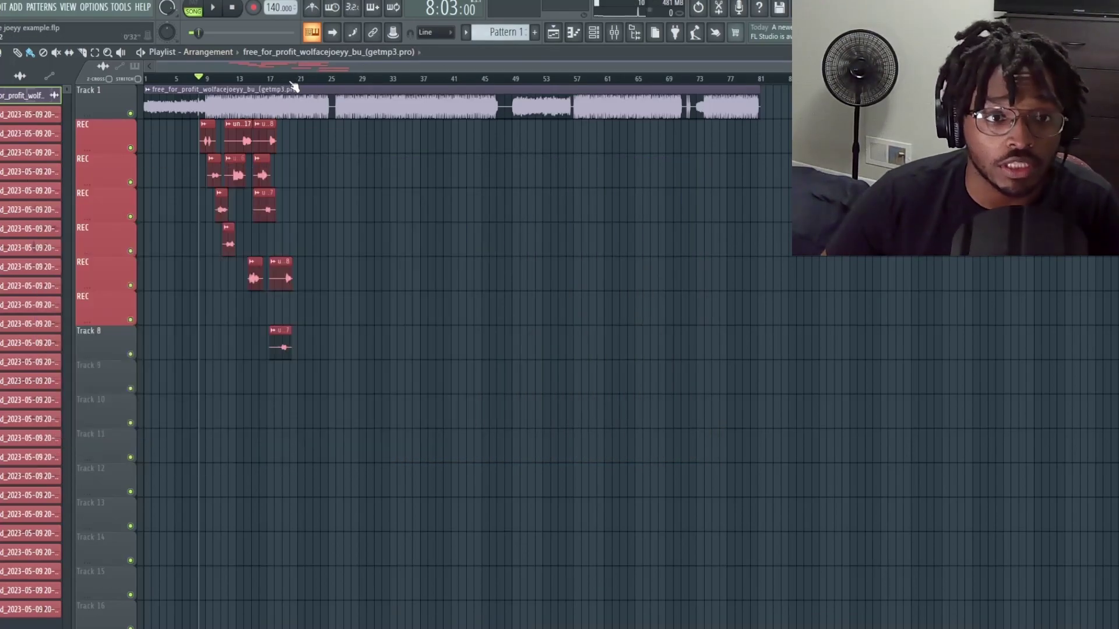
Step: Show the joeyy insert's effect chain in the Mixer and start song playback
click(614, 34)
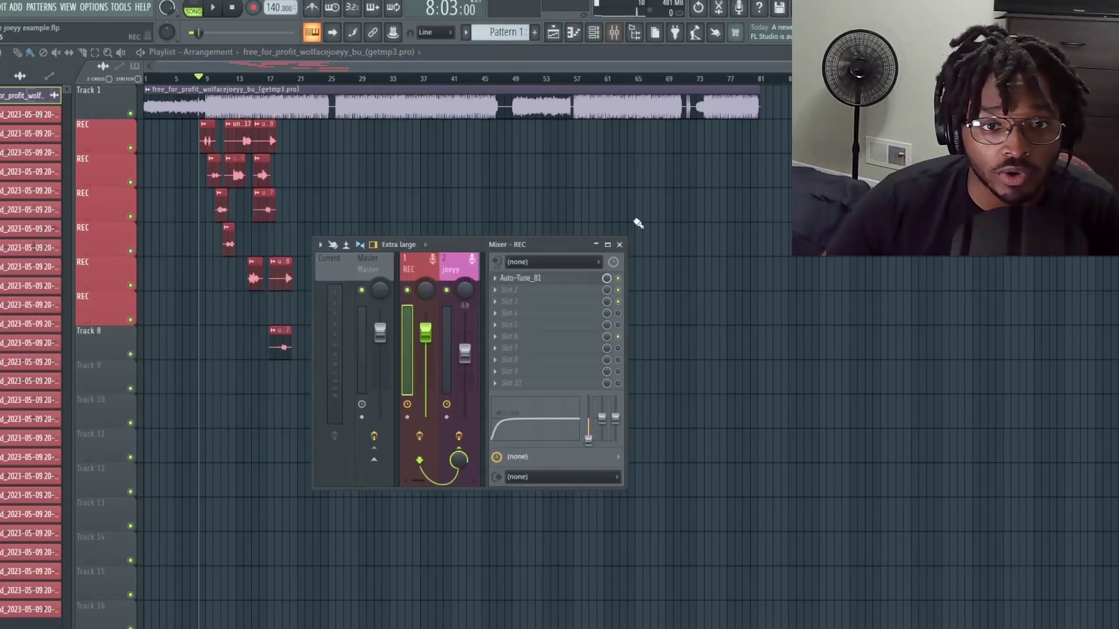
click(451, 287)
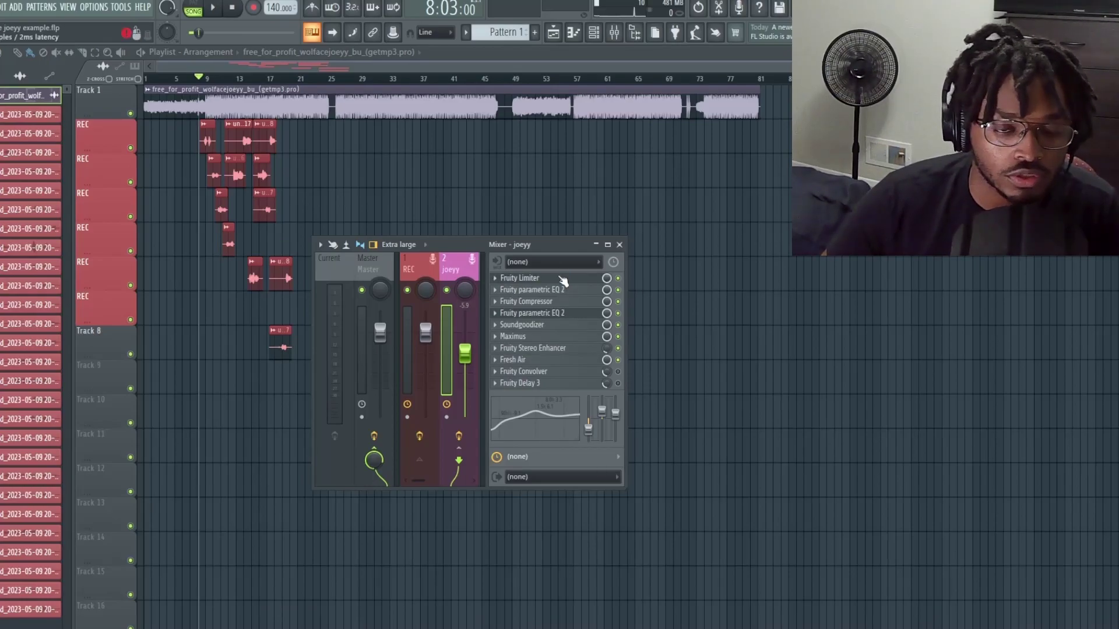
key(space)
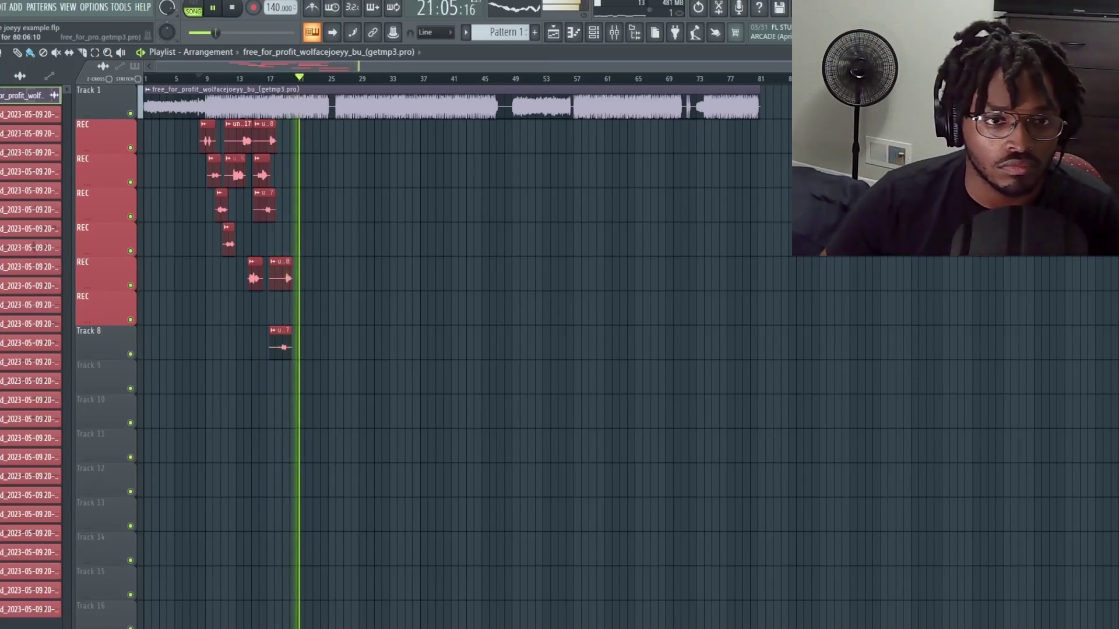
Step: Stop playback, move the playhead to about bar 17, and play from there
click(231, 8)
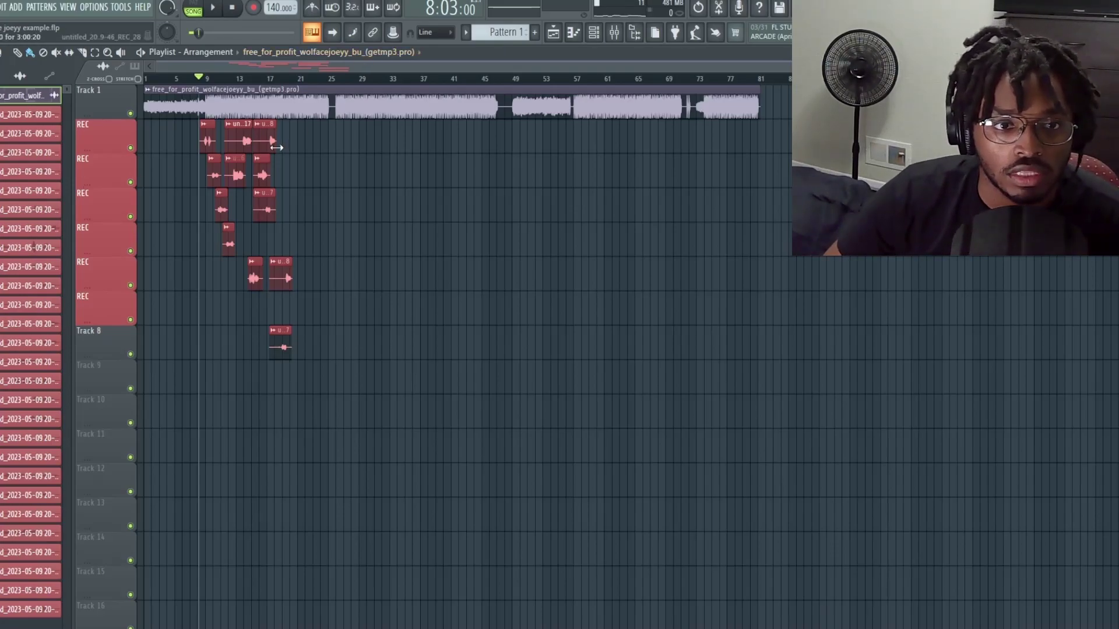
scroll(248, 66, up, 3)
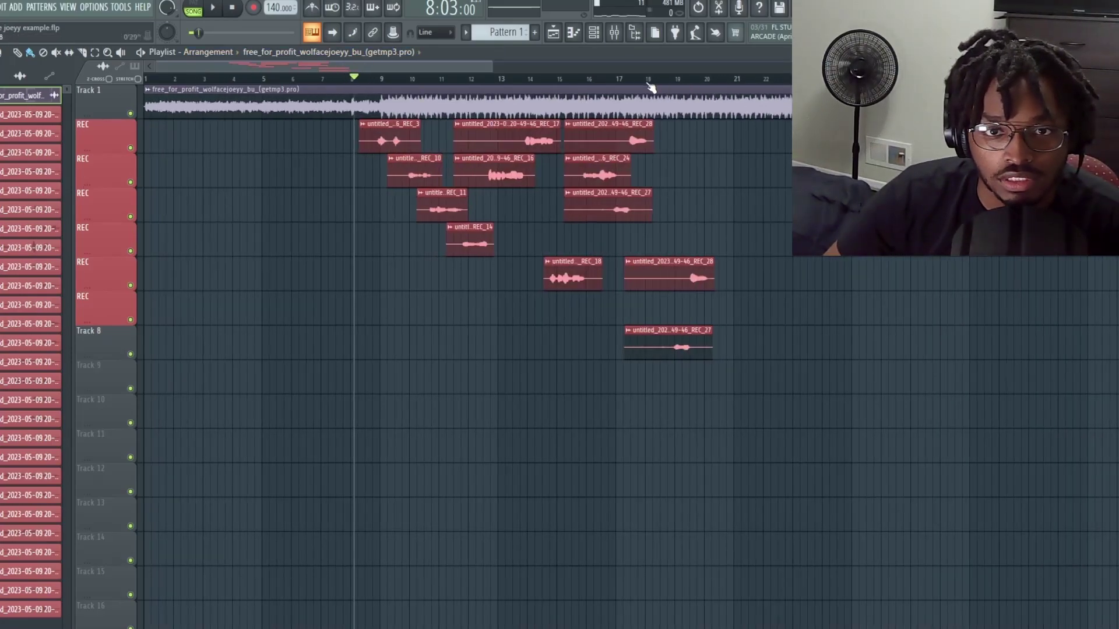
drag(626, 84, 606, 79)
key(space)
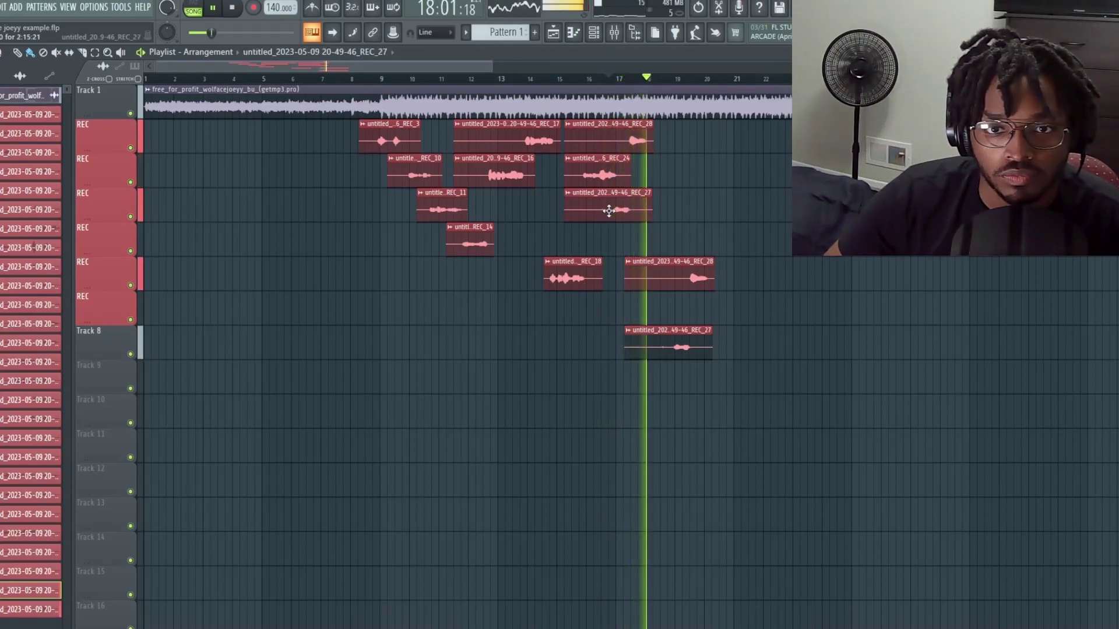
Step: Stop playback and check the REC_27 and REC_28 Audio Clip settings, then close them
key(space)
double_click(609, 211)
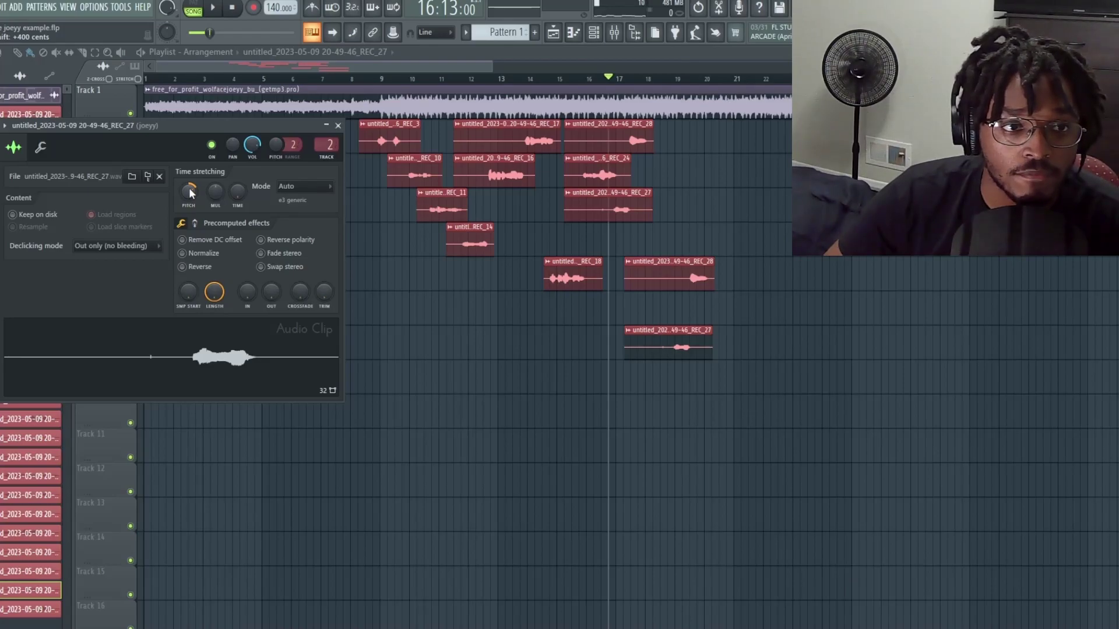
double_click(617, 147)
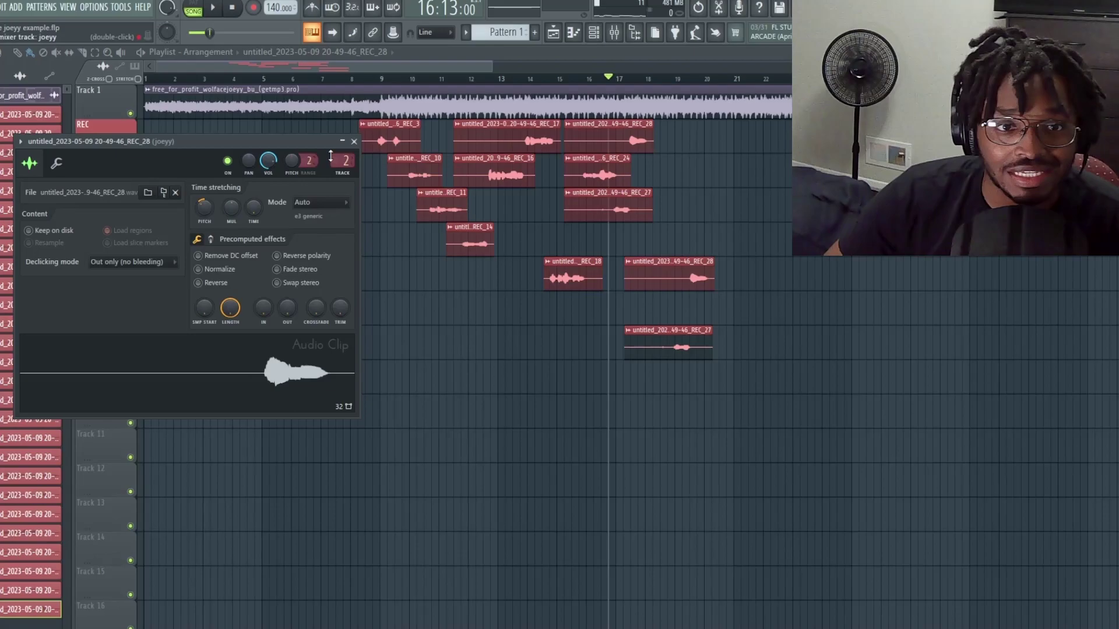
click(353, 142)
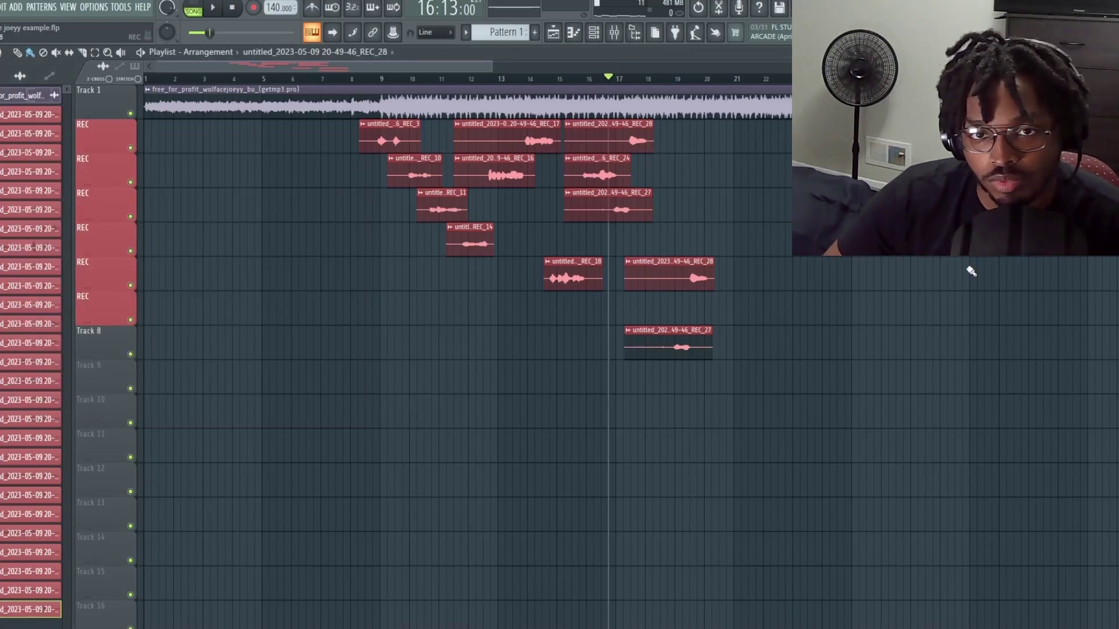
Step: Return the playhead to bar 9, show the joeyy insert in the Mixer, and play
click(366, 79)
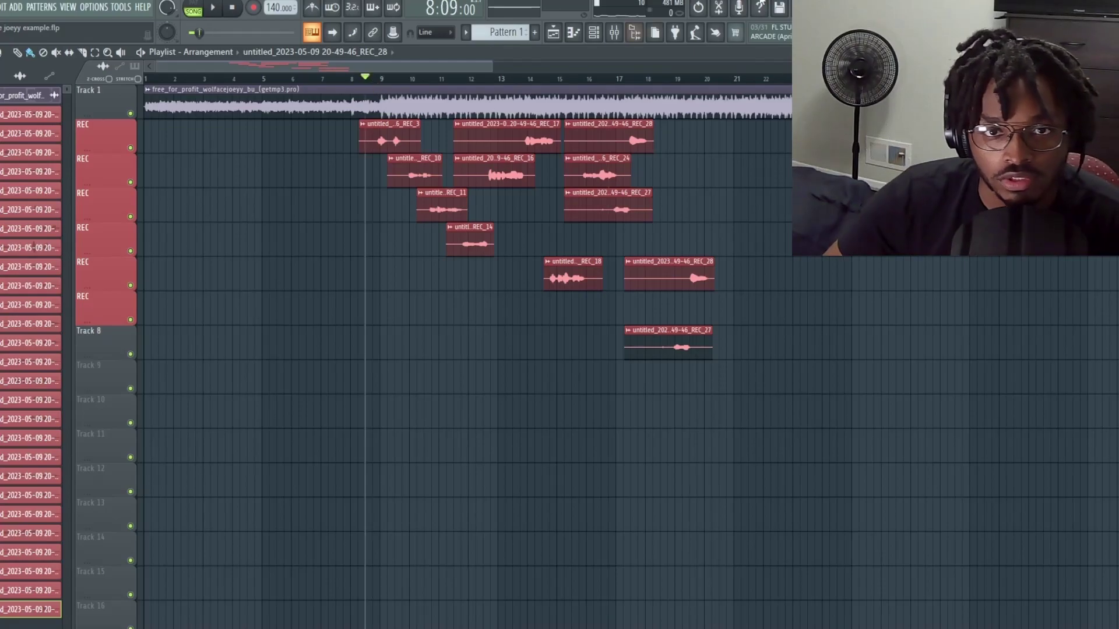
click(614, 32)
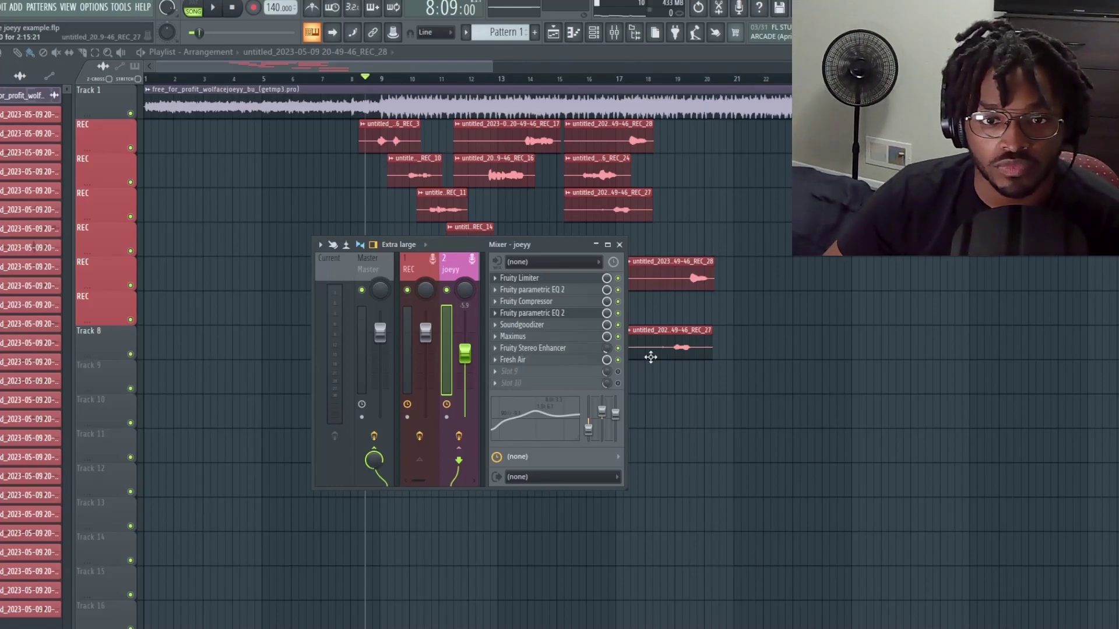
click(607, 245)
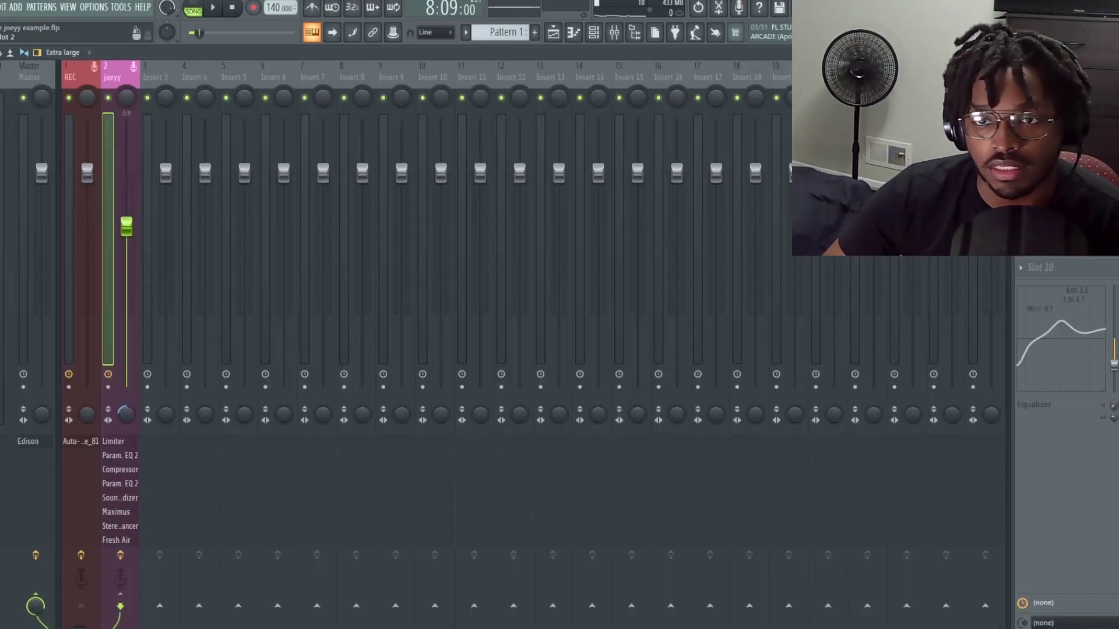
click(1093, 52)
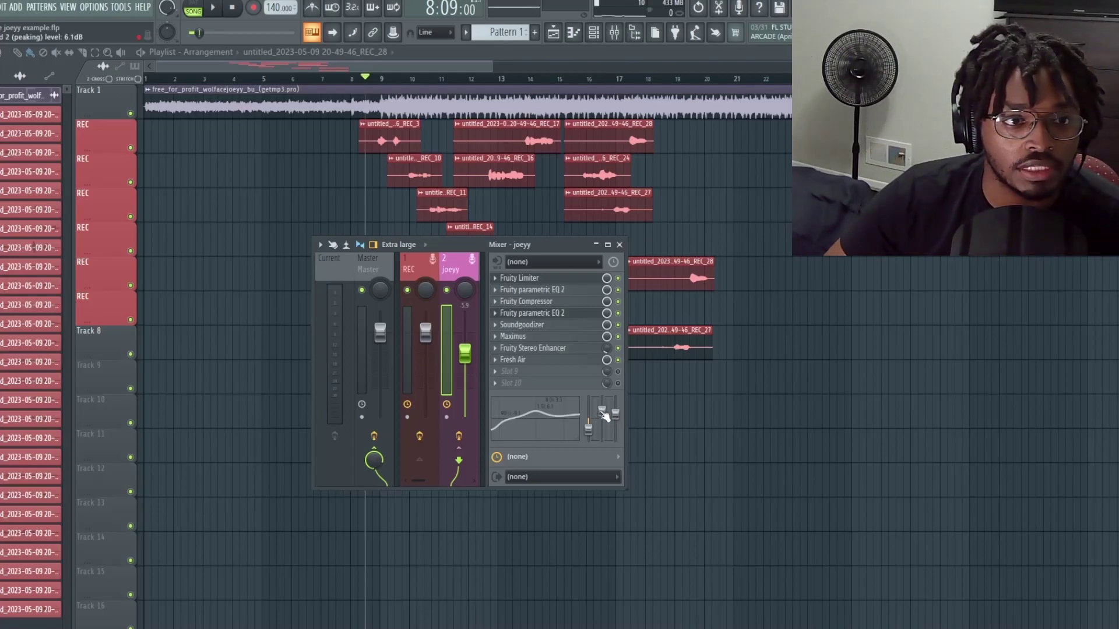
key(space)
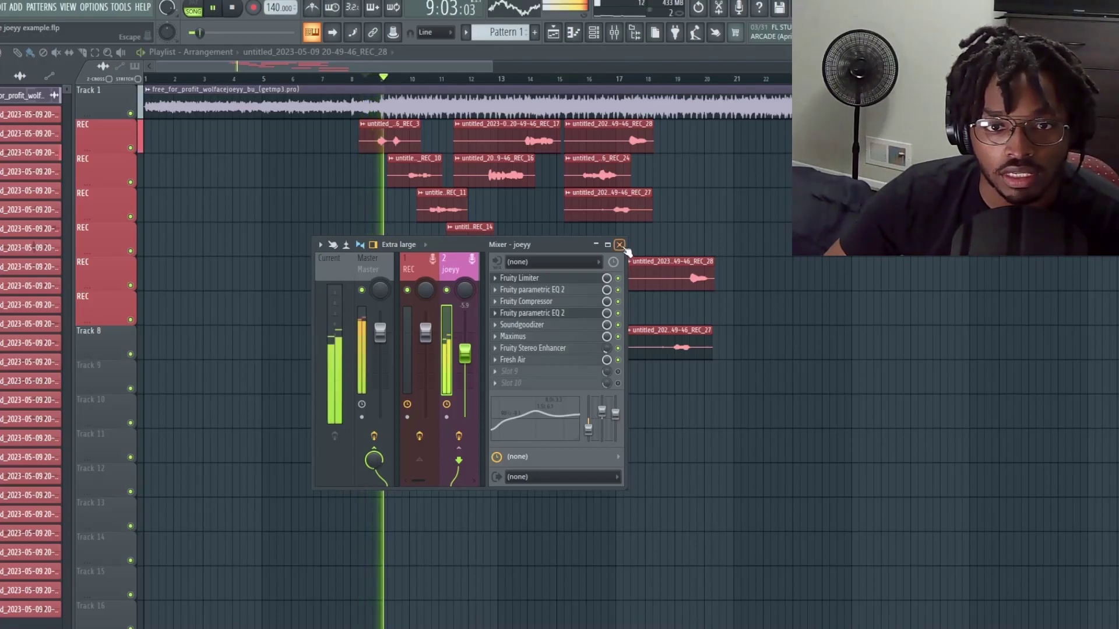
Step: Expand the mixer and raise joeyy's low shelf to ~2.5 dB and high shelf to ~13.9 dB
click(608, 245)
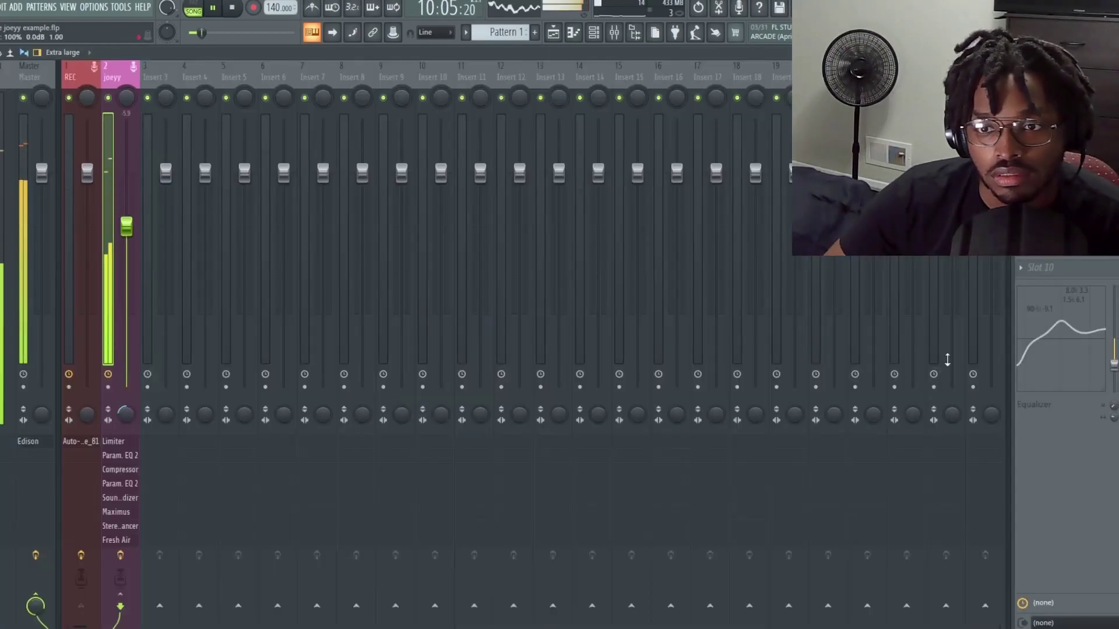
drag(1113, 358, 1113, 331)
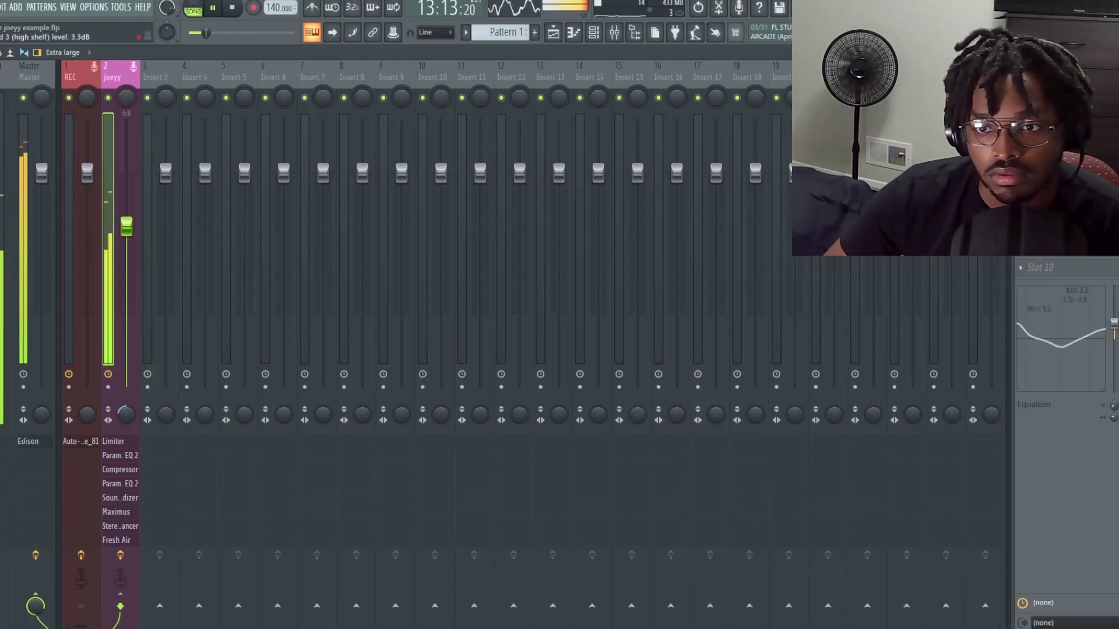
drag(1103, 331, 1103, 300)
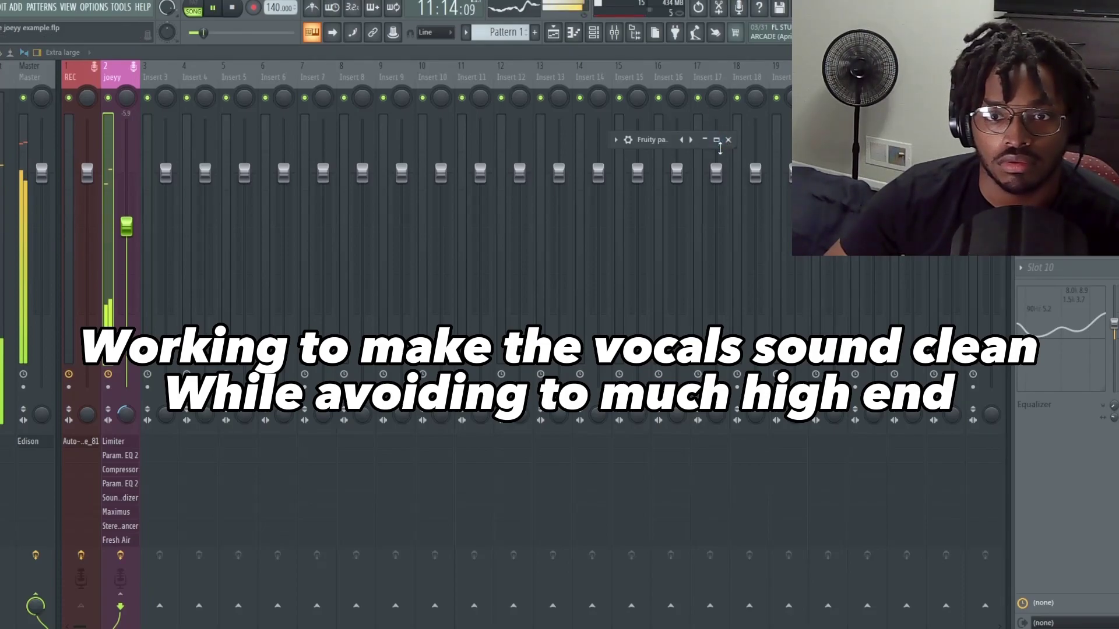
Step: Maximize Parametric EQ 2 and turn band 6 into a shallow high-frequency dip
click(716, 140)
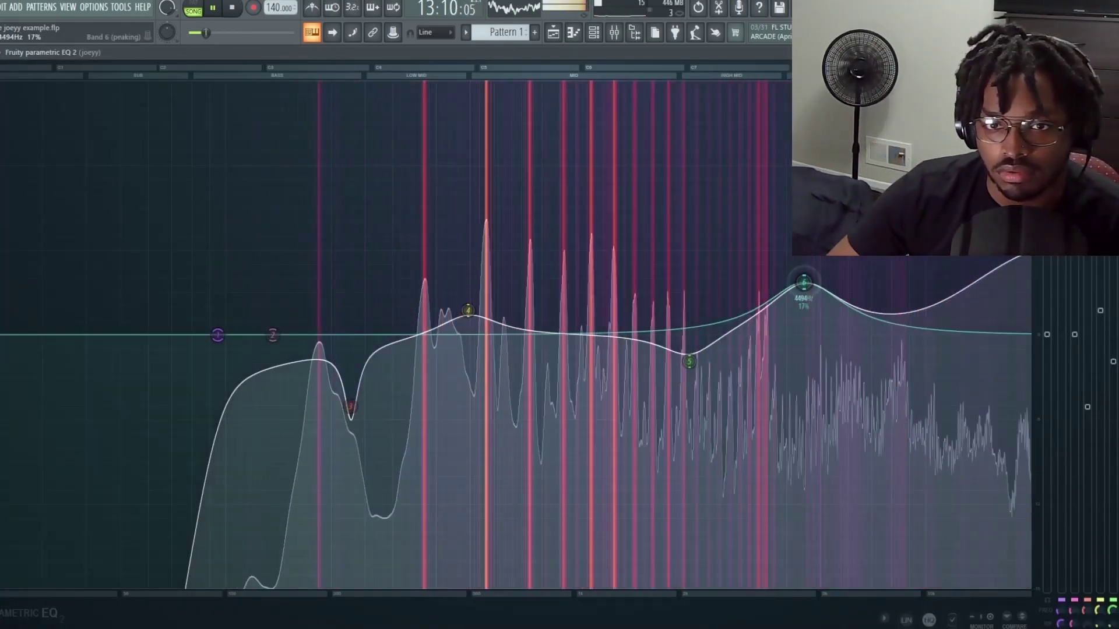
mouse_move(804, 283)
mouse_down()
mouse_move(921, 411)
mouse_move(855, 380)
mouse_up()
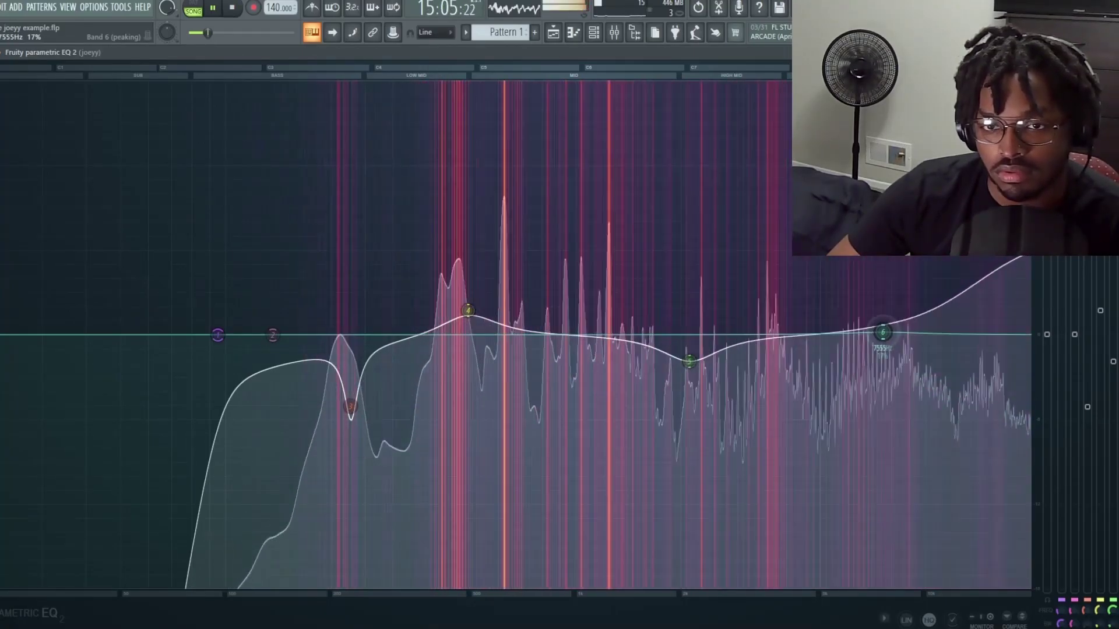
drag(855, 380, 867, 363)
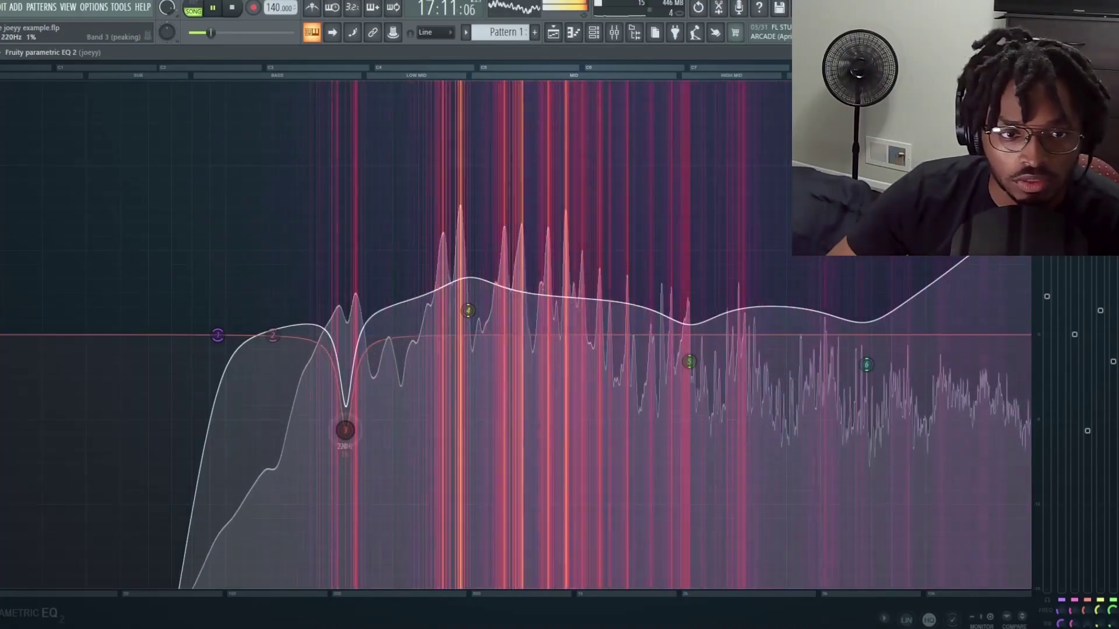
Step: Cut the low-mids with bands 3 and 4 (~381 Hz), lower the high-shelf frequency, and open the compressor
drag(366, 377, 348, 413)
drag(467, 310, 429, 376)
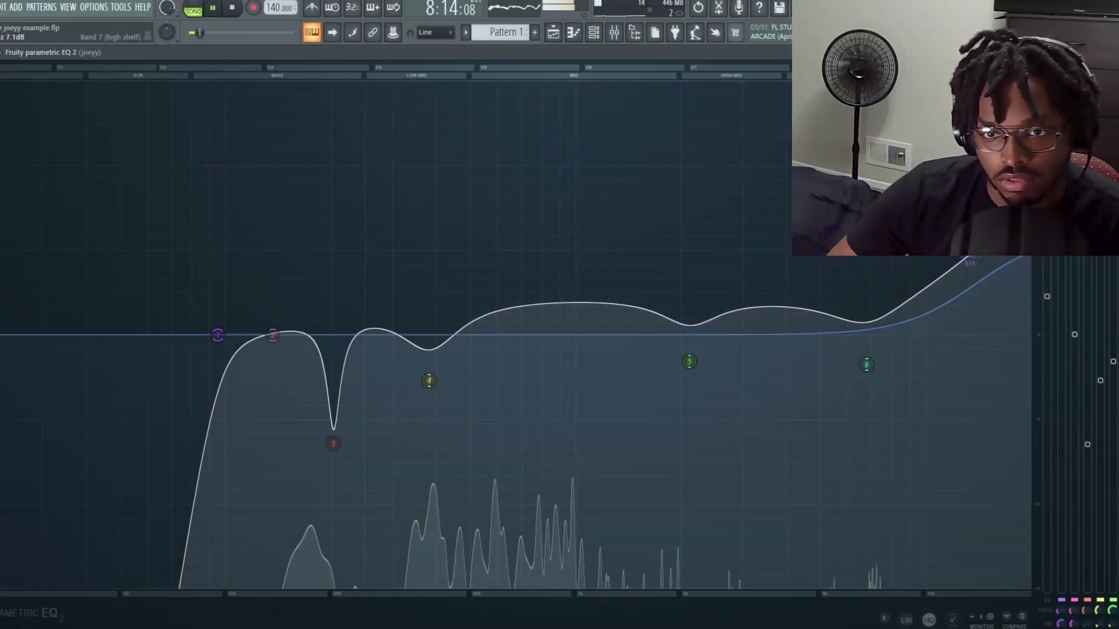
drag(968, 262, 904, 270)
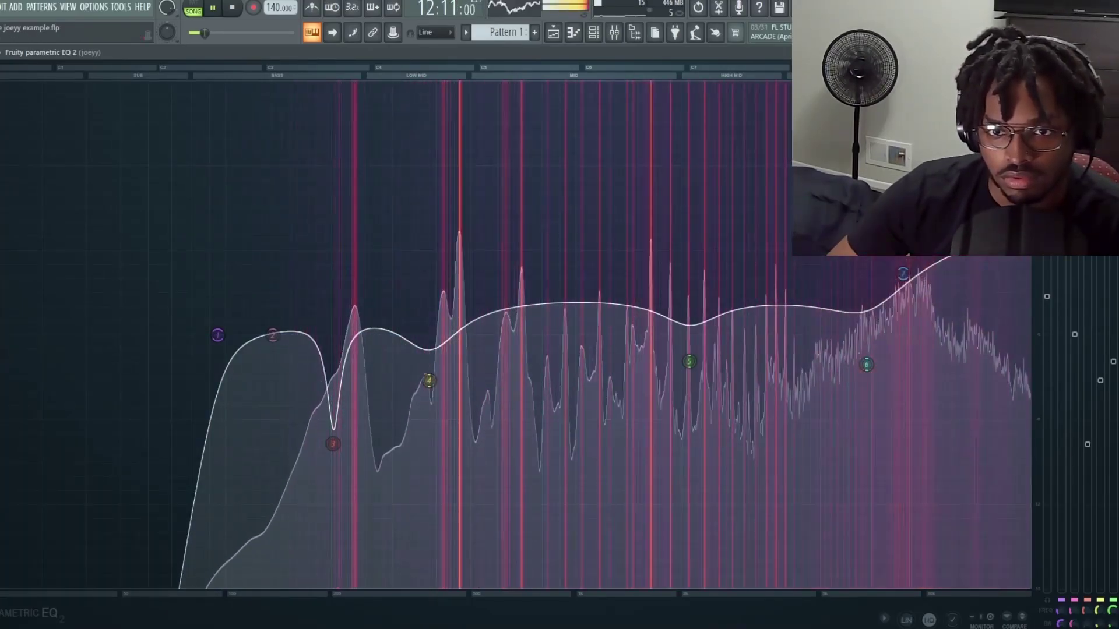
key(Escape)
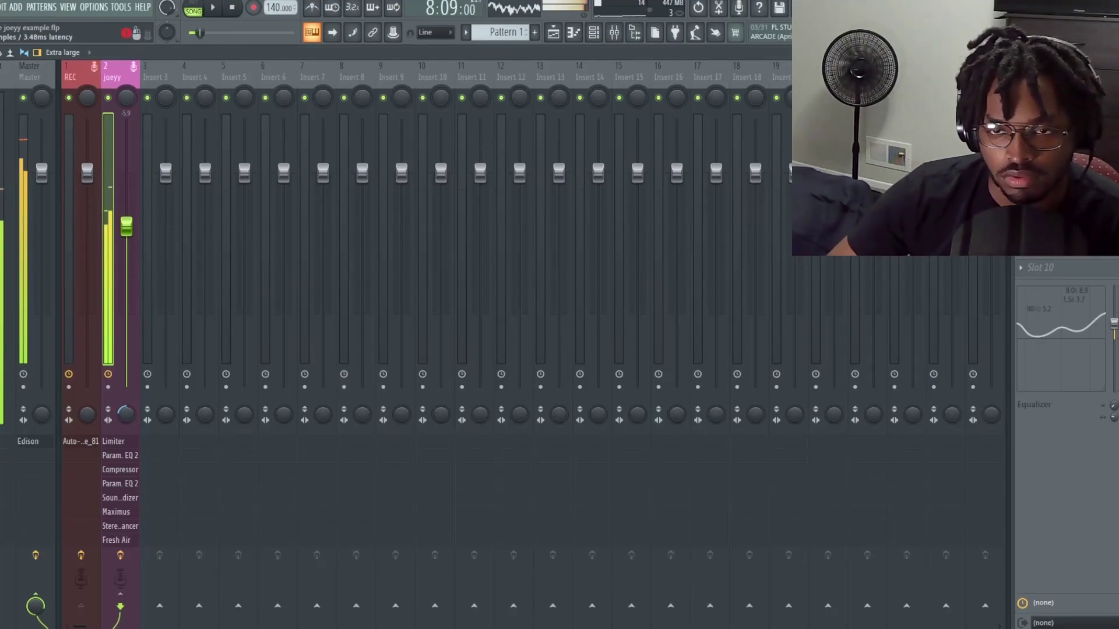
click(120, 470)
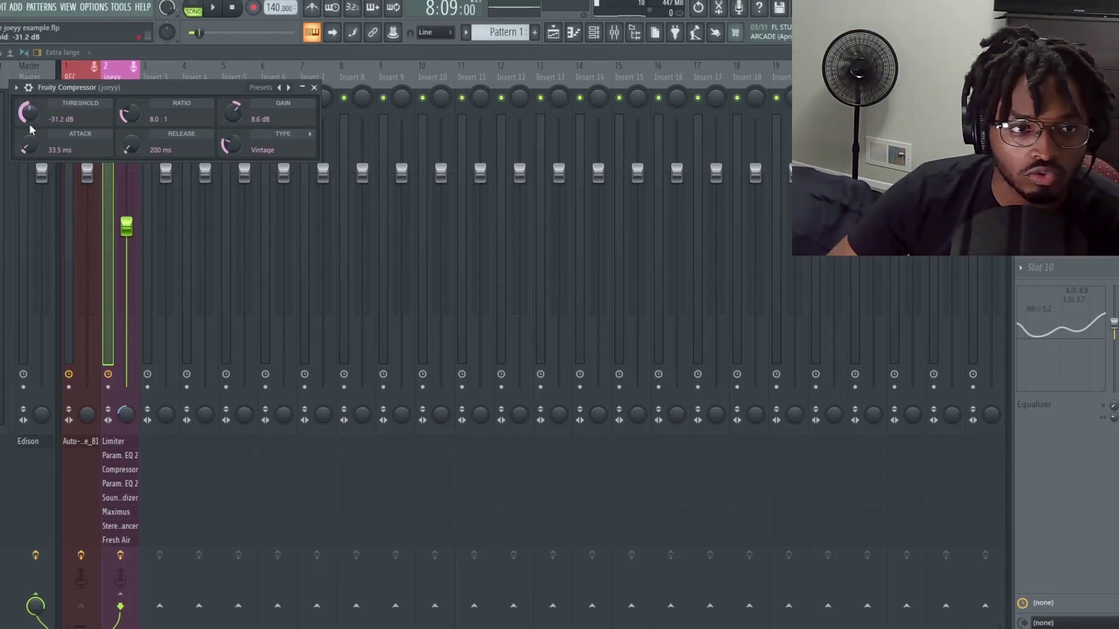
Step: Start playback and close the Fruity Compressor window
key(space)
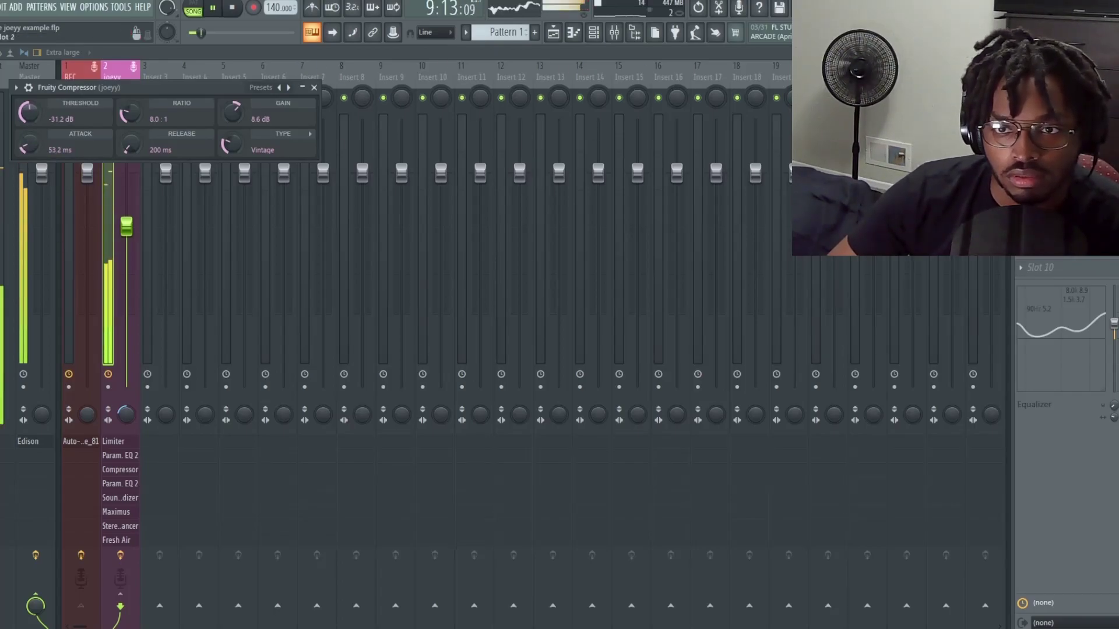
key(Escape)
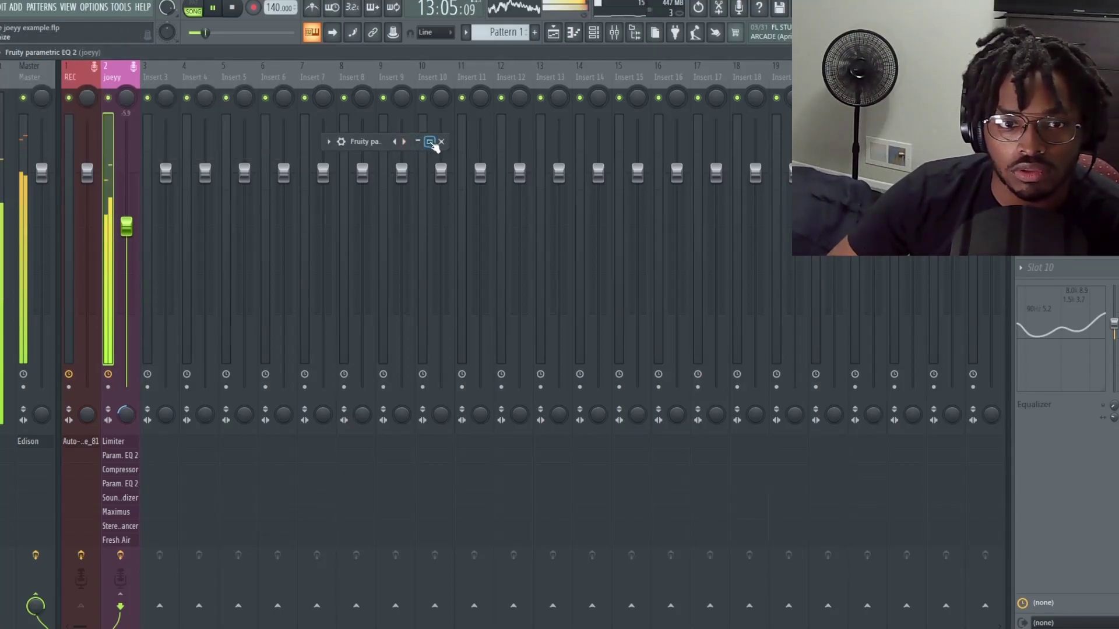
Step: Maximize the second Parametric EQ, lift the band 2 low boost, and stop playback
click(429, 140)
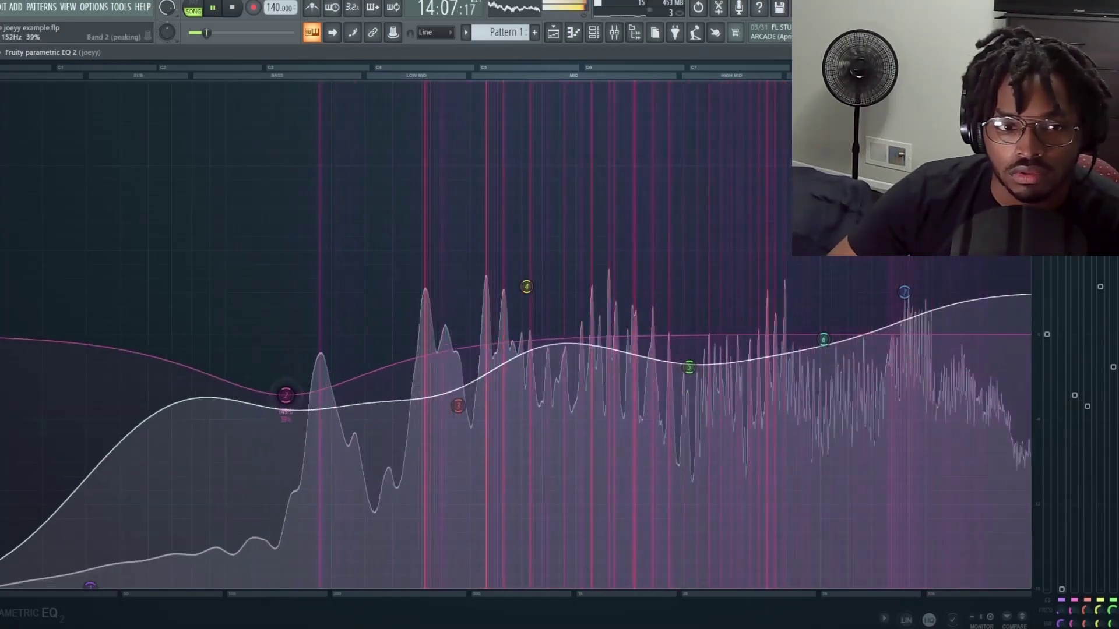
drag(286, 395, 305, 357)
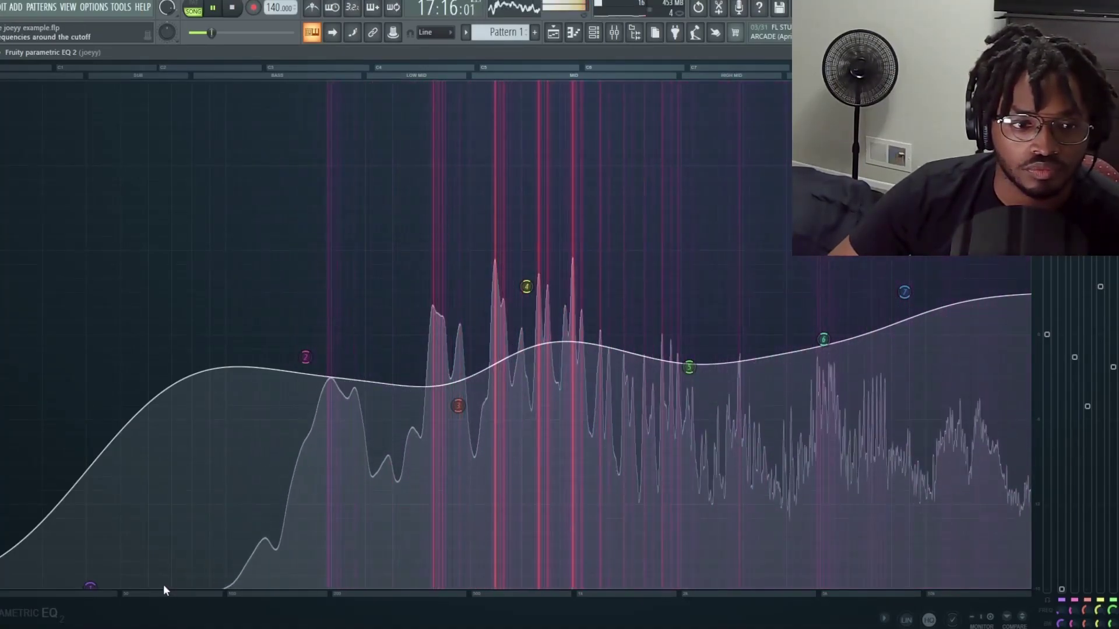
key(space)
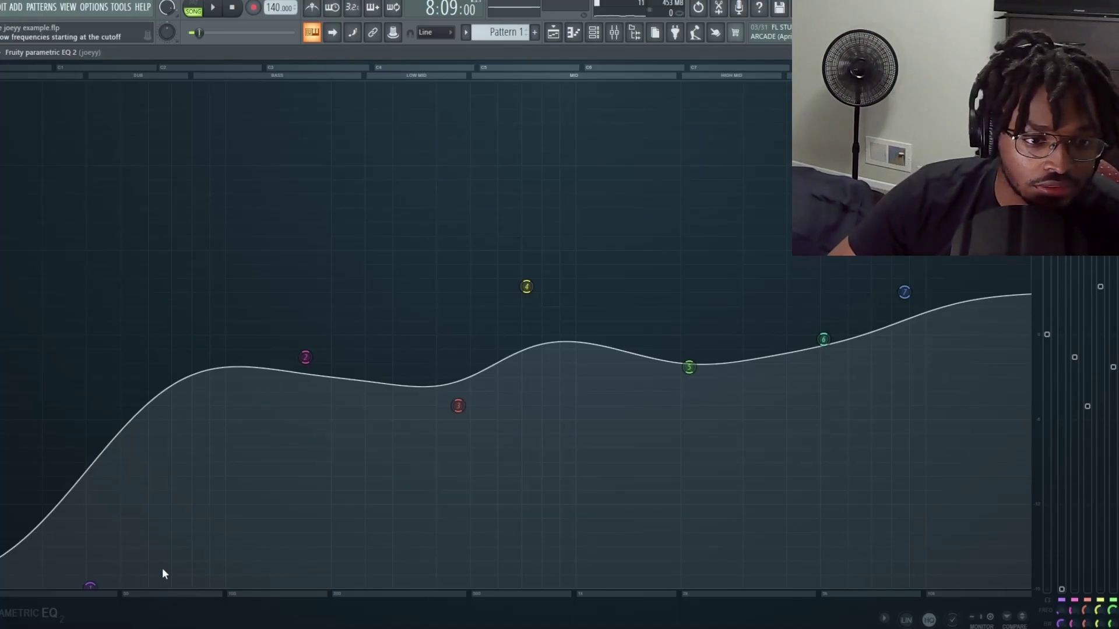
Step: Reshape the band 1 low cut and, with playback running, ease band 3's cut near 458 Hz
mouse_move(162, 568)
mouse_down()
mouse_move(265, 335)
mouse_move(266, 301)
mouse_up()
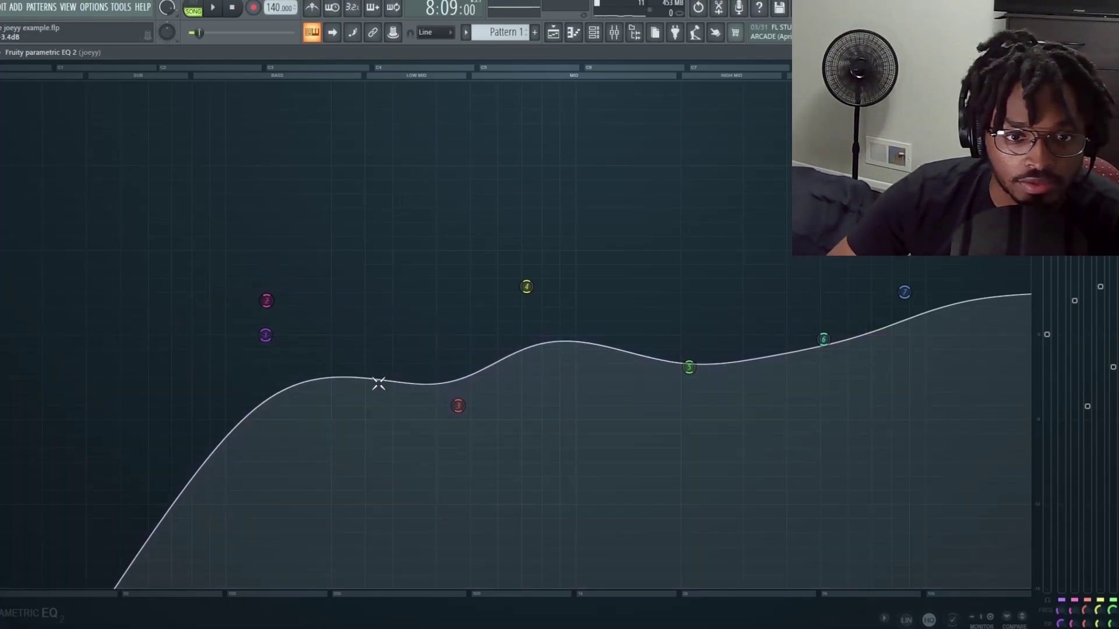
mouse_move(457, 405)
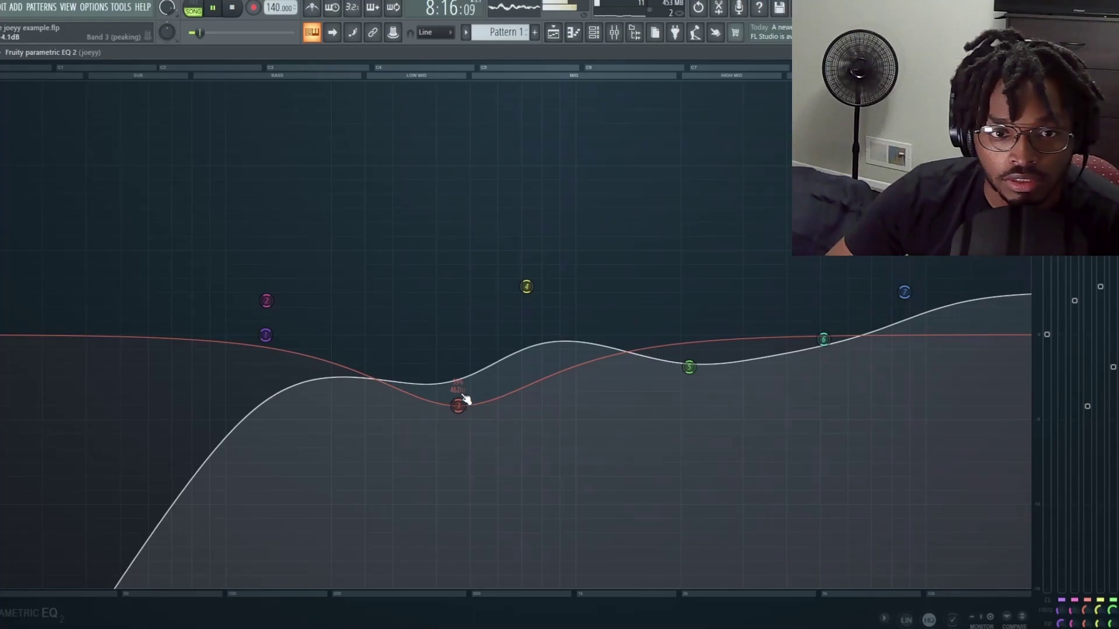
key(space)
drag(456, 405, 457, 391)
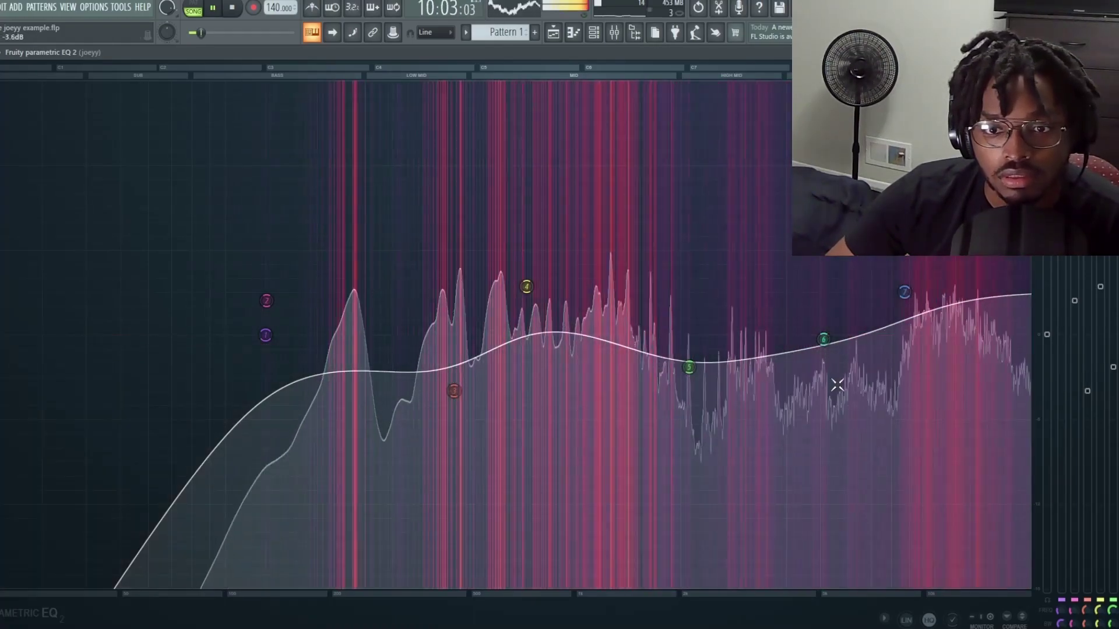
Step: Cut band 6 near 5113 Hz, reposition the band 7 shelf and band 5, and lower band 4
drag(823, 339, 824, 363)
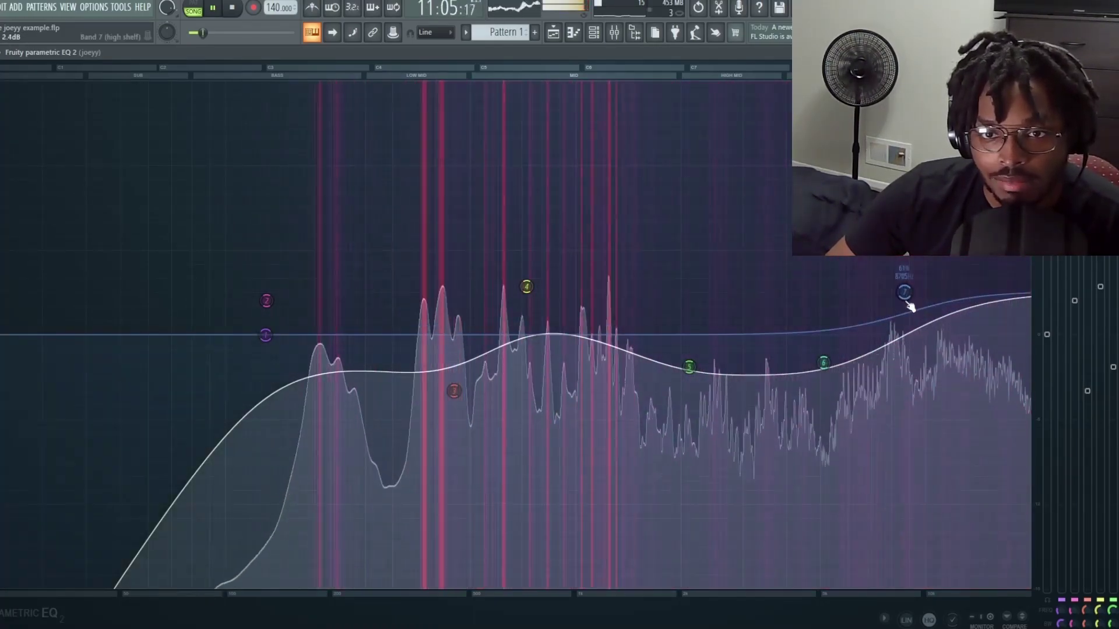
mouse_move(904, 292)
mouse_down()
mouse_move(900, 274)
mouse_move(840, 286)
mouse_up()
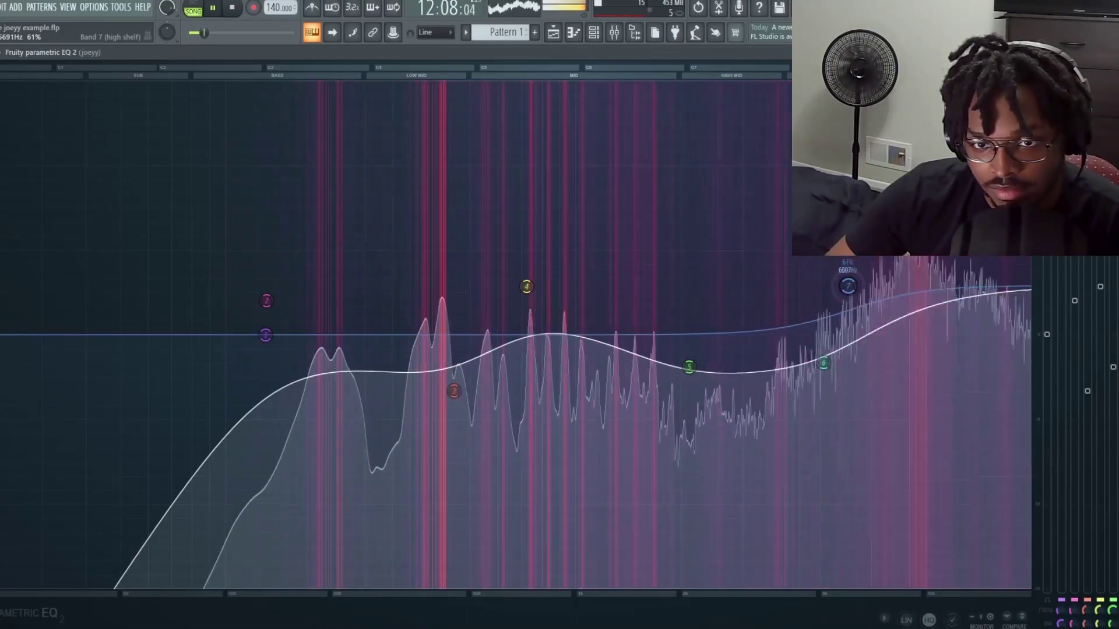
drag(823, 363, 965, 318)
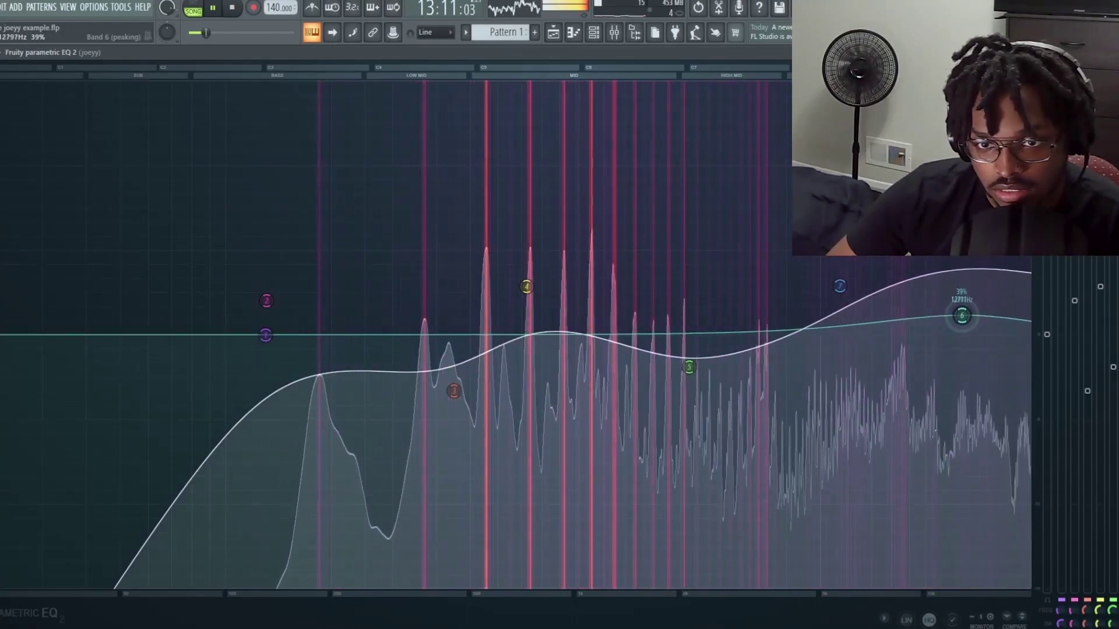
drag(839, 286, 825, 314)
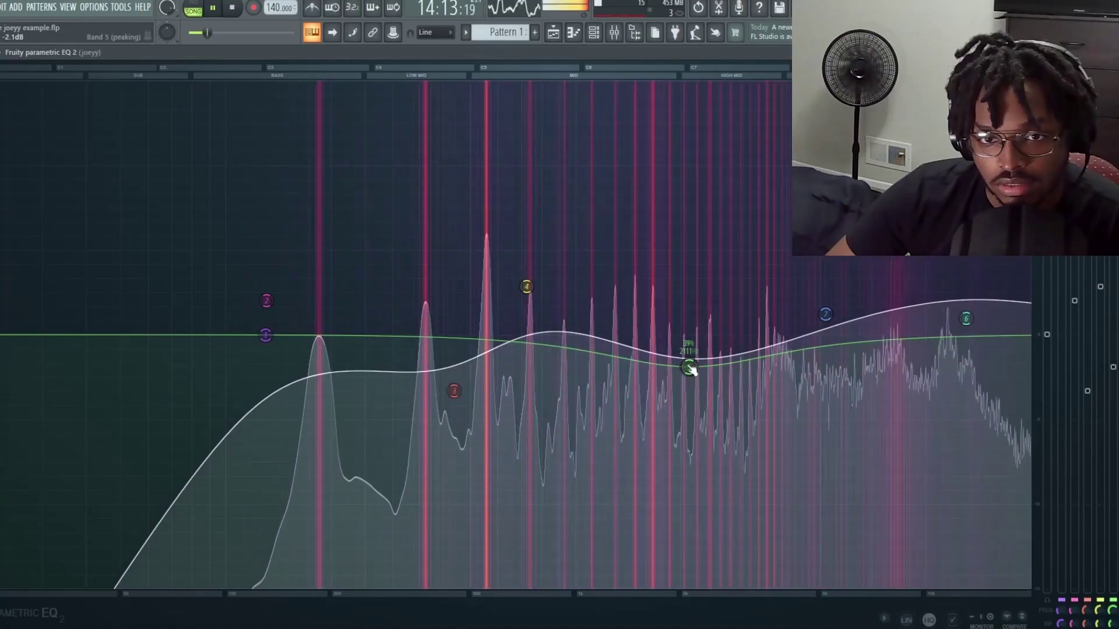
drag(689, 367, 749, 368)
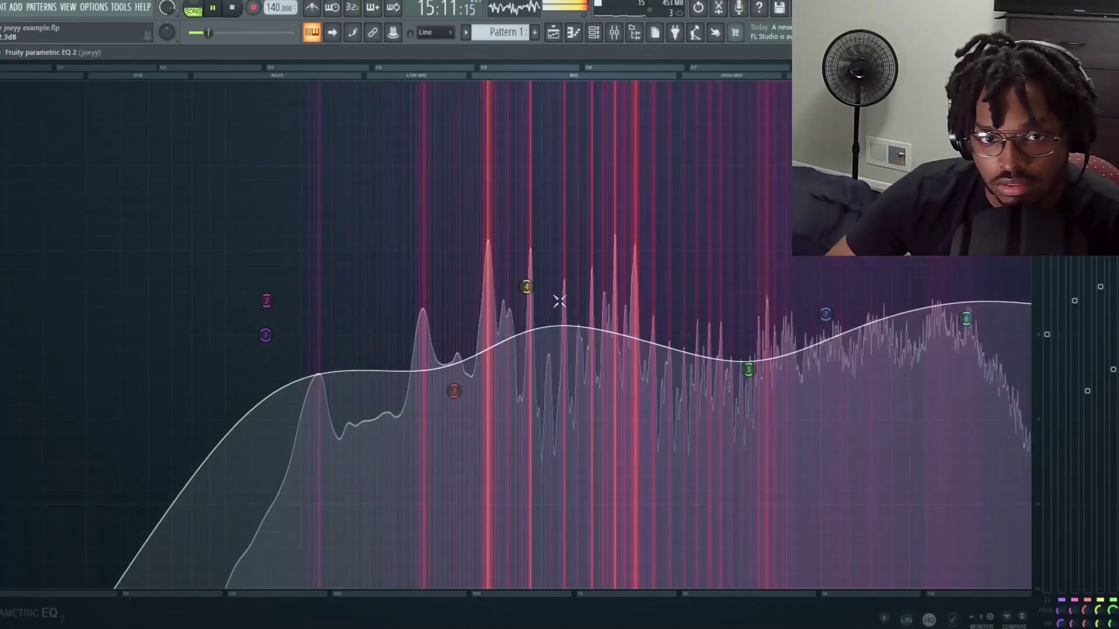
drag(526, 286, 526, 309)
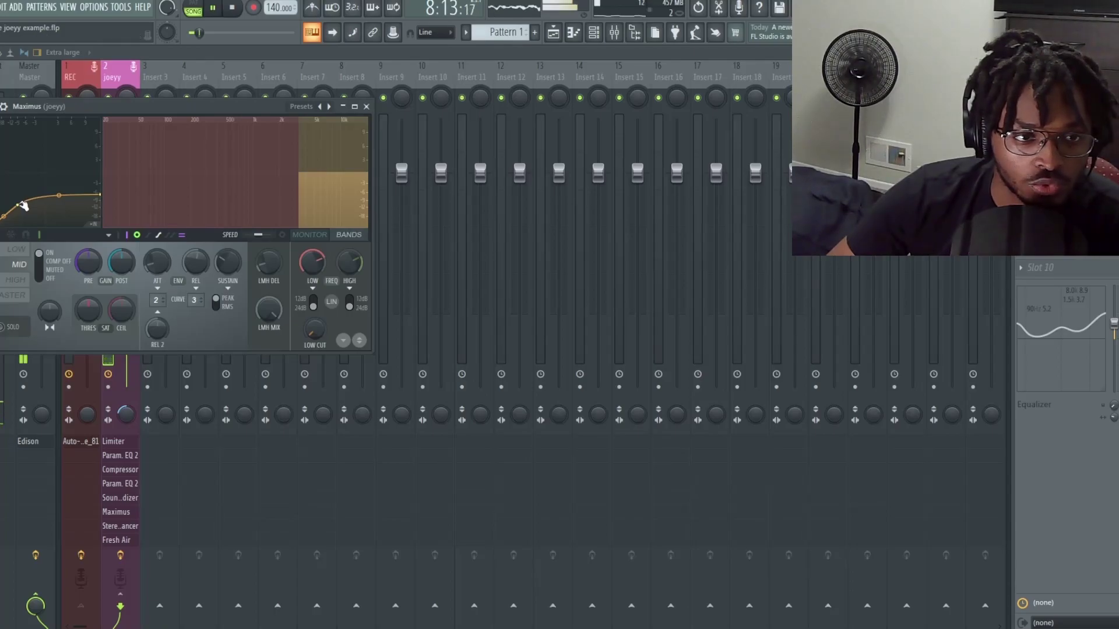
Step: Lower the Maximus curve's left point to -17.2 dB and close Maximus
drag(20, 207, 21, 208)
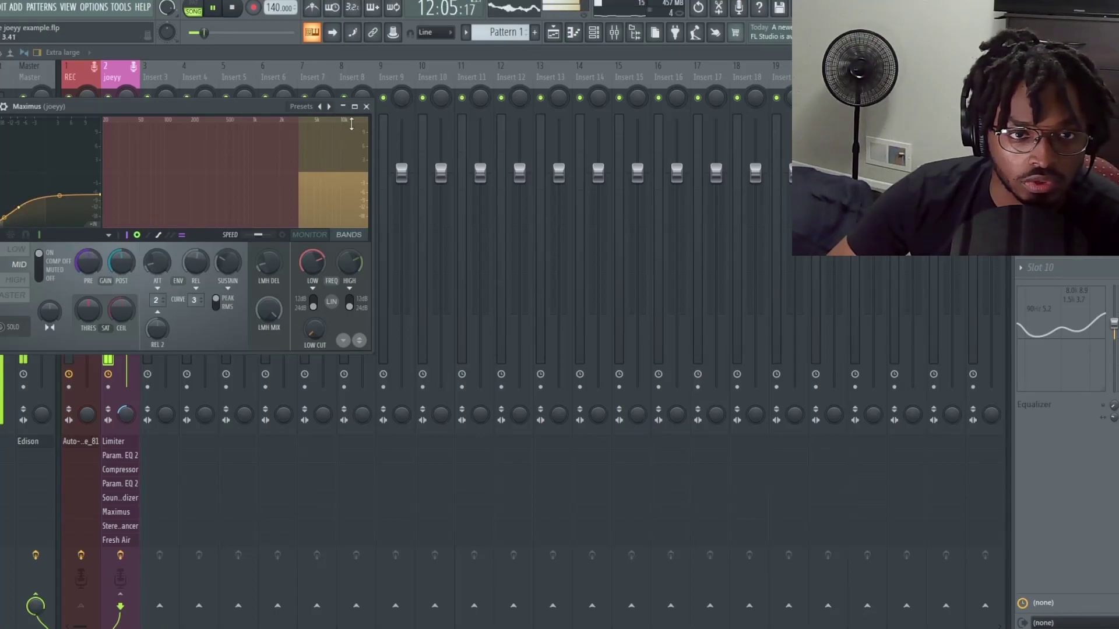
click(367, 107)
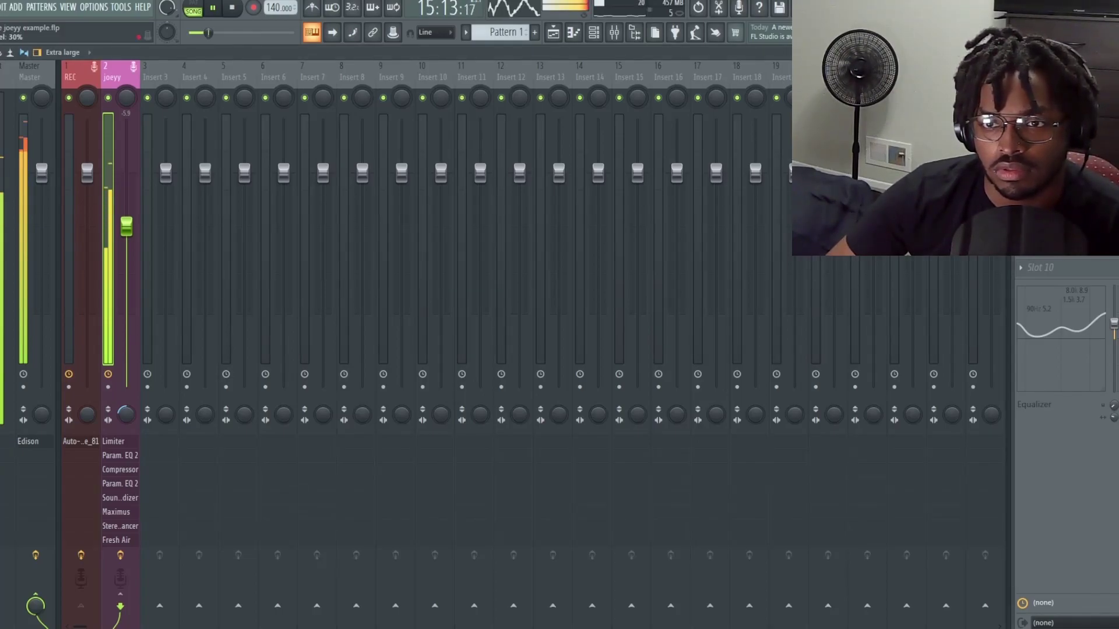
Step: Stop playback before looking at the Stereo Shaper on the joeyy insert
key(space)
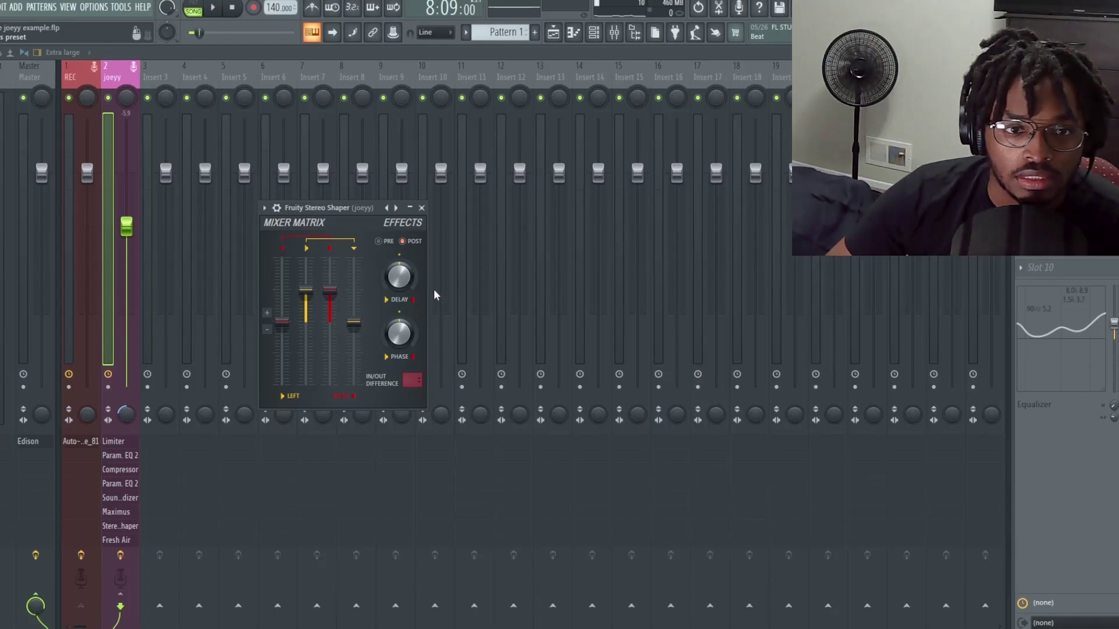
Step: Play the song to audition the Stereo Shaper, close its window, then stop
key(space)
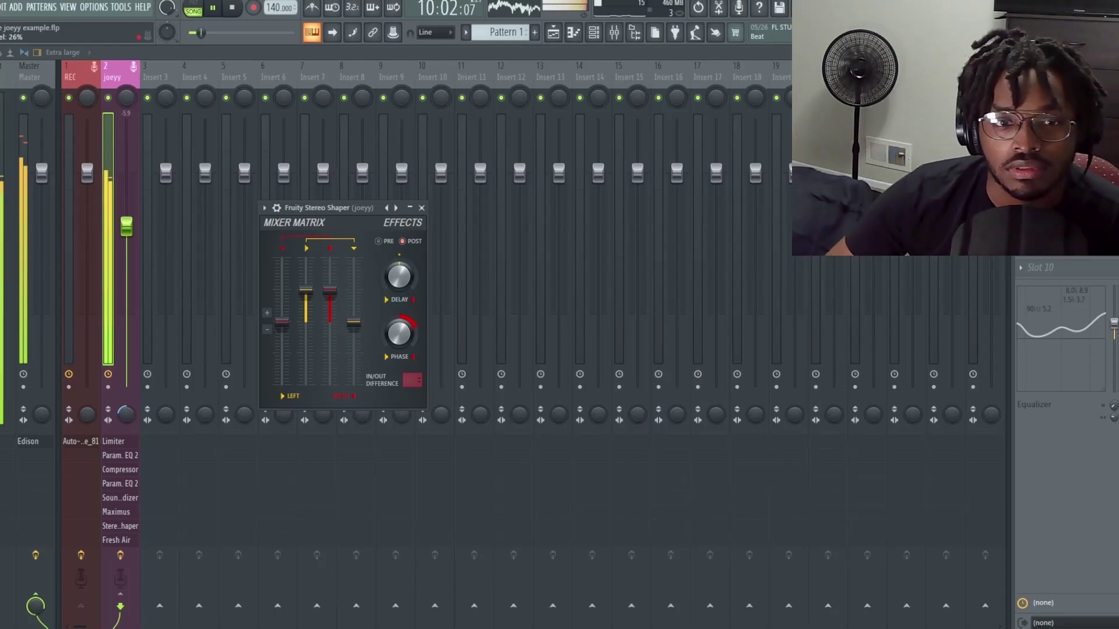
key(Escape)
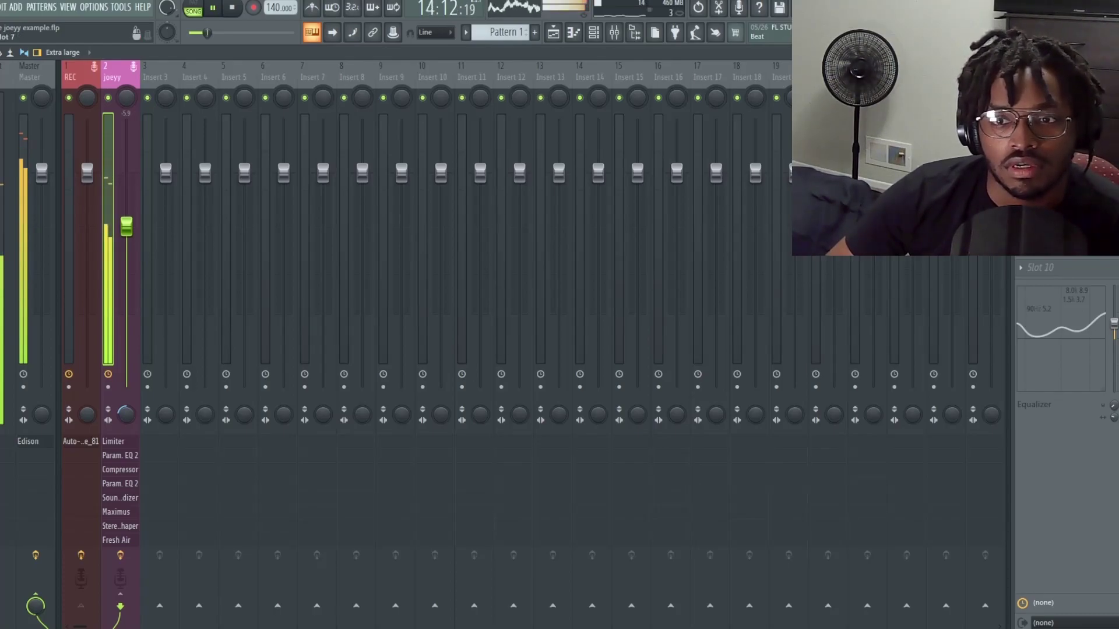
key(space)
Step: Recheck the Stereo Shaper settings, close them, and resume playback
click(120, 525)
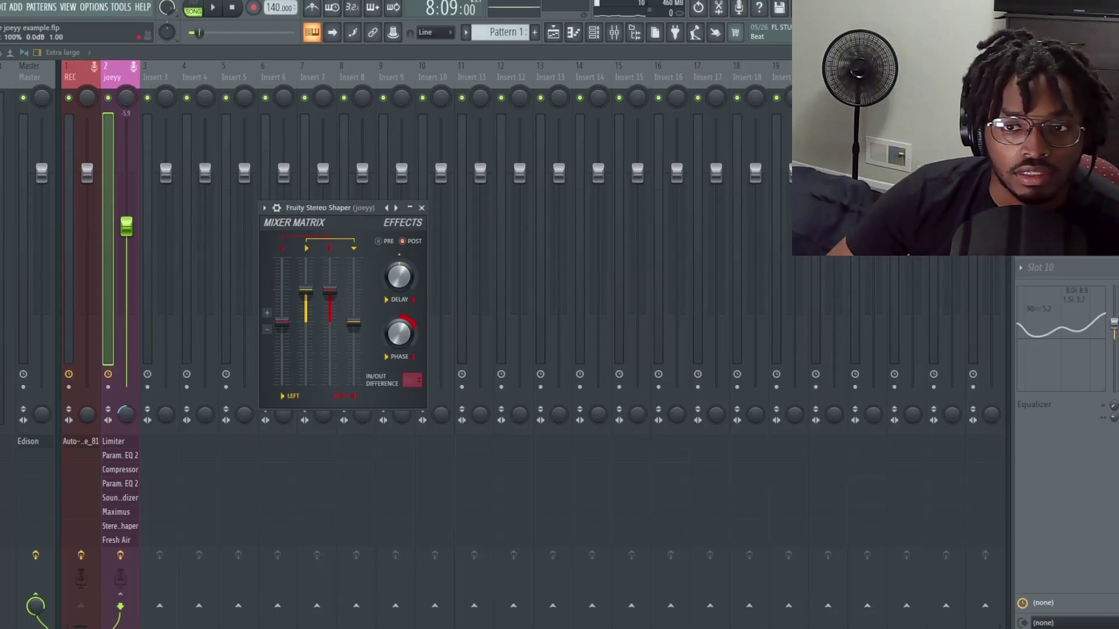
click(422, 207)
key(space)
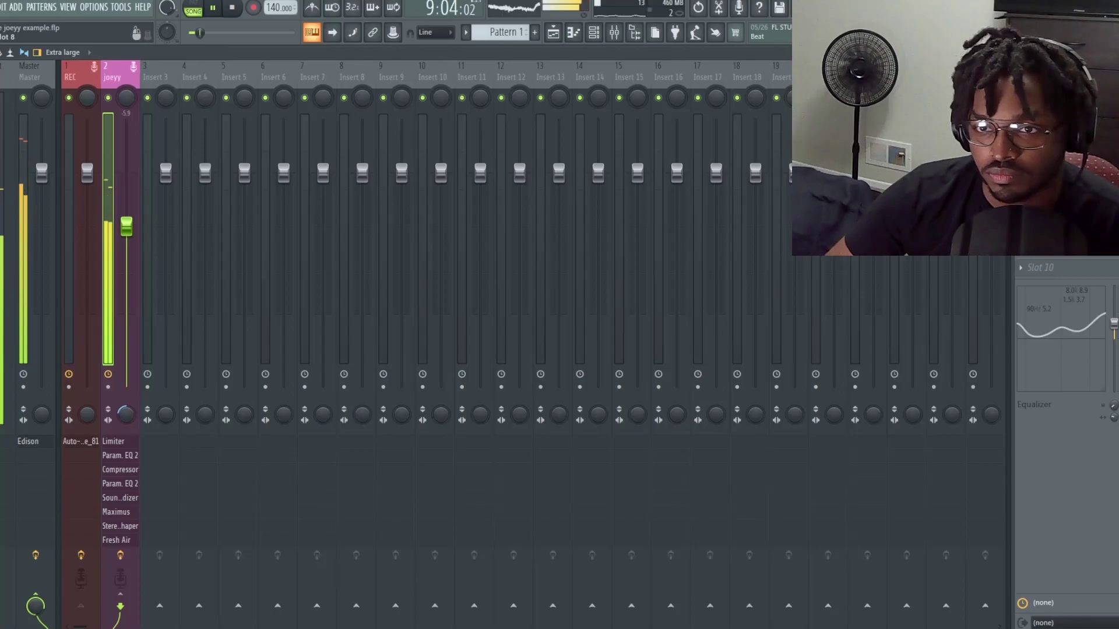
Step: Set Fresh Air to High Air 21 and Mid Air 24, close it, and stop playback
click(116, 539)
drag(641, 391, 611, 367)
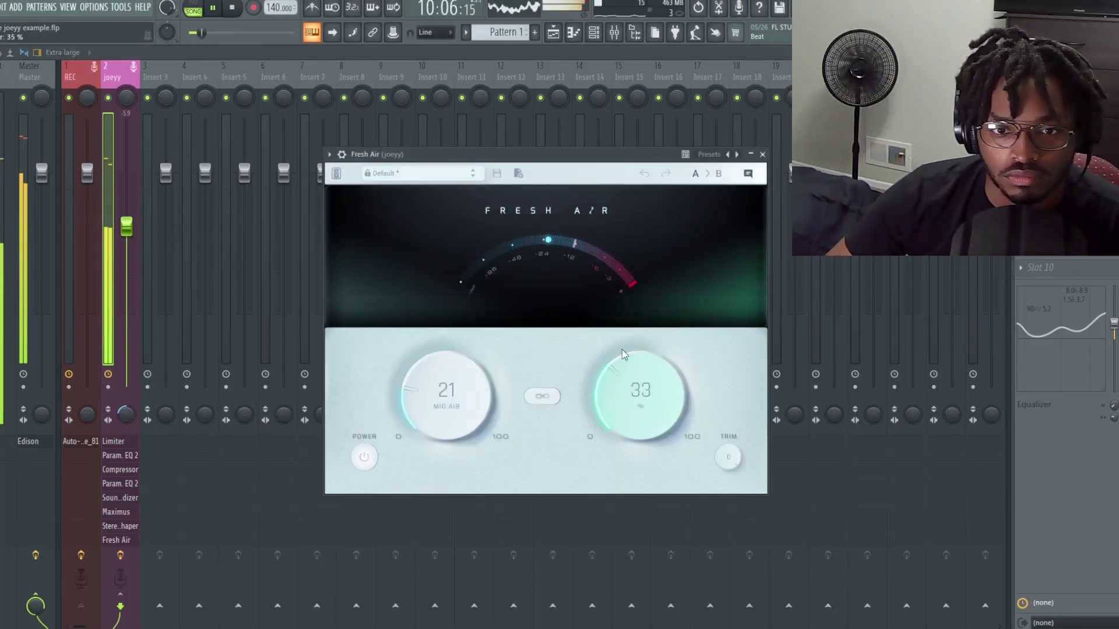
mouse_move(447, 391)
mouse_down()
mouse_move(461, 345)
mouse_move(451, 372)
mouse_up()
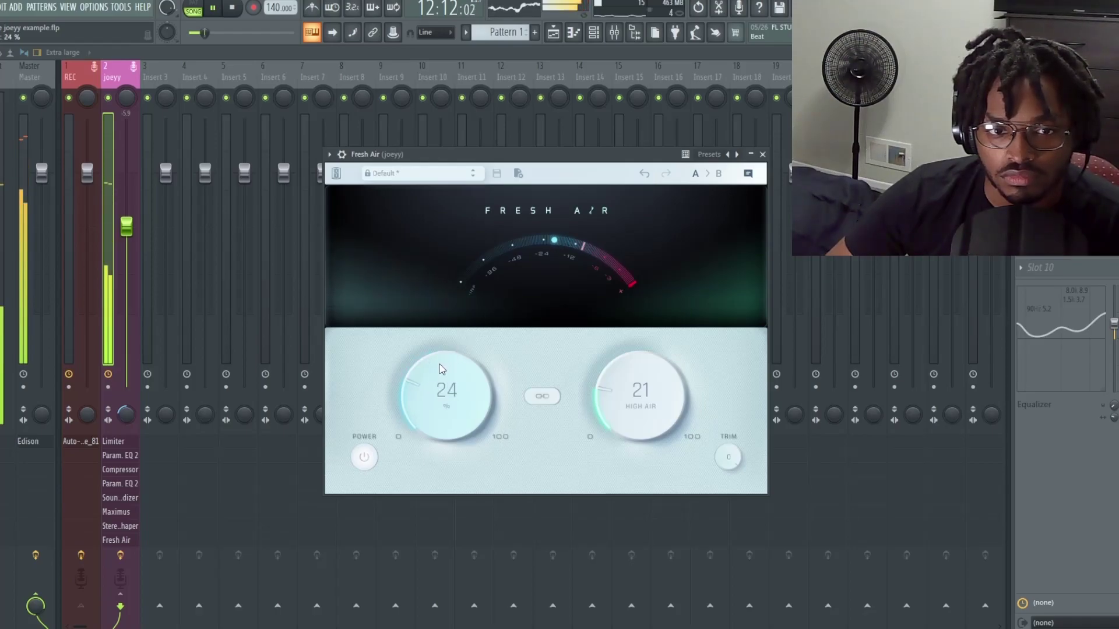
click(759, 155)
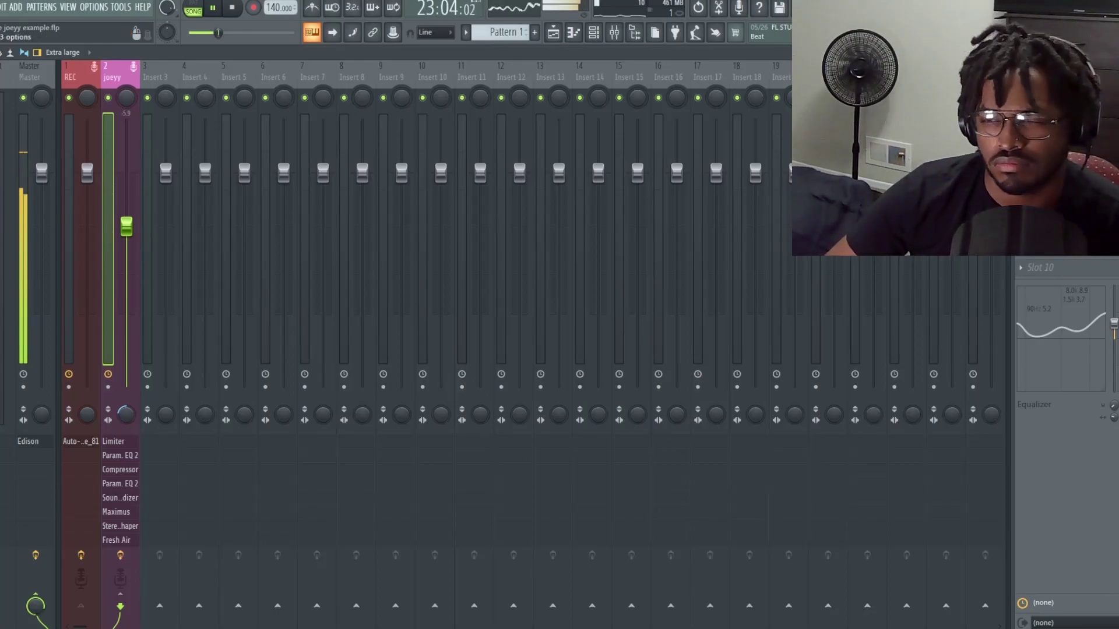
key(space)
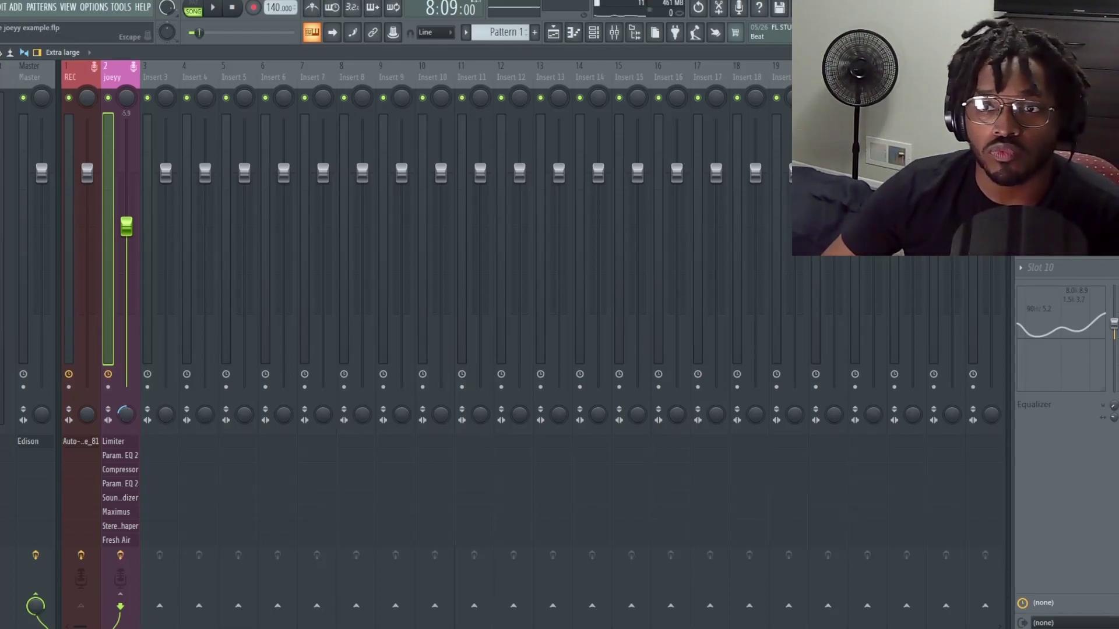
Step: Unmaximize the mixer and move its window up and to the right
click(1097, 52)
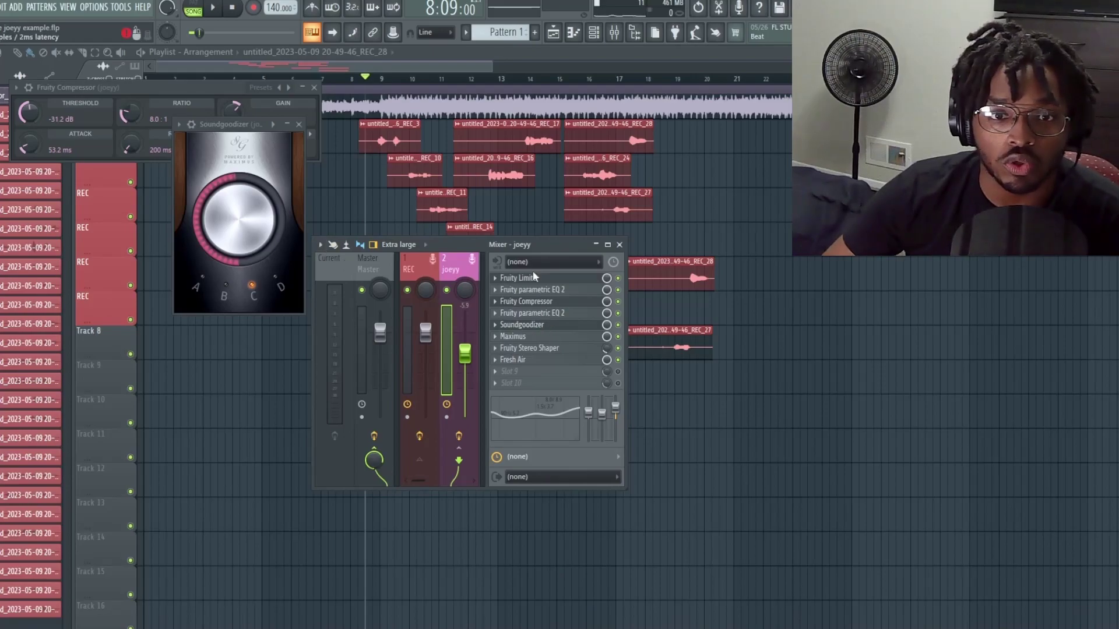
drag(533, 244, 583, 227)
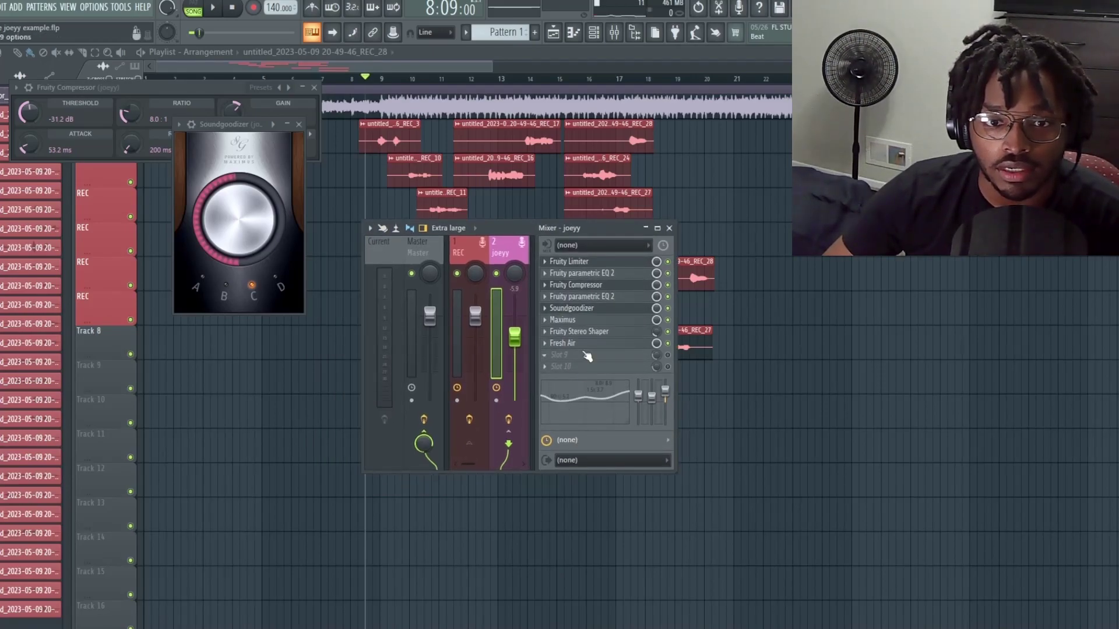